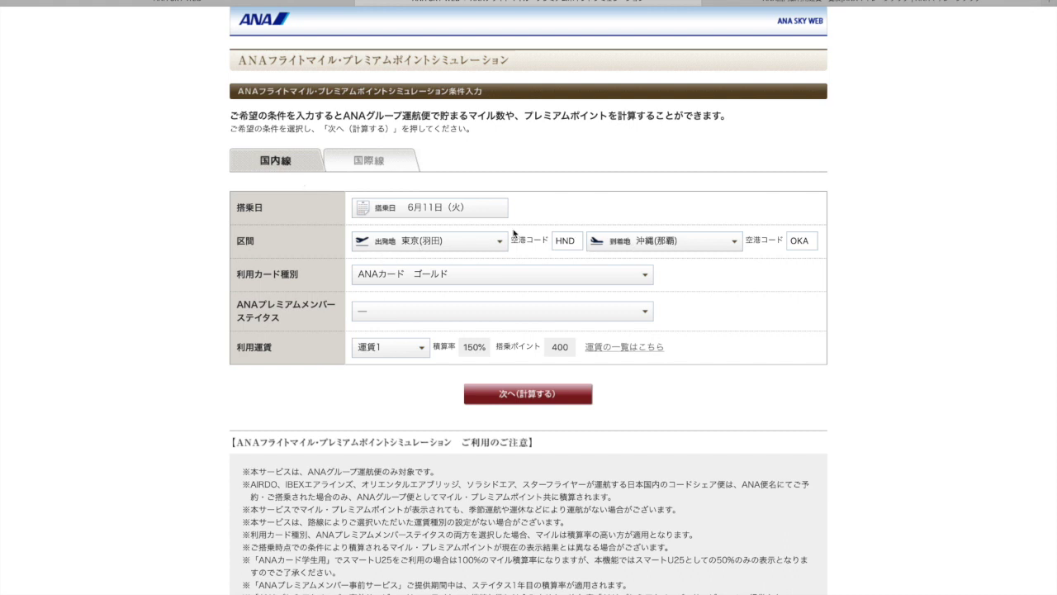
Check the departure and arrival airport choices for the 東京(羽田) to 沖縄(那覇) route in the domestic mileage simulation
click(476, 245)
click(633, 245)
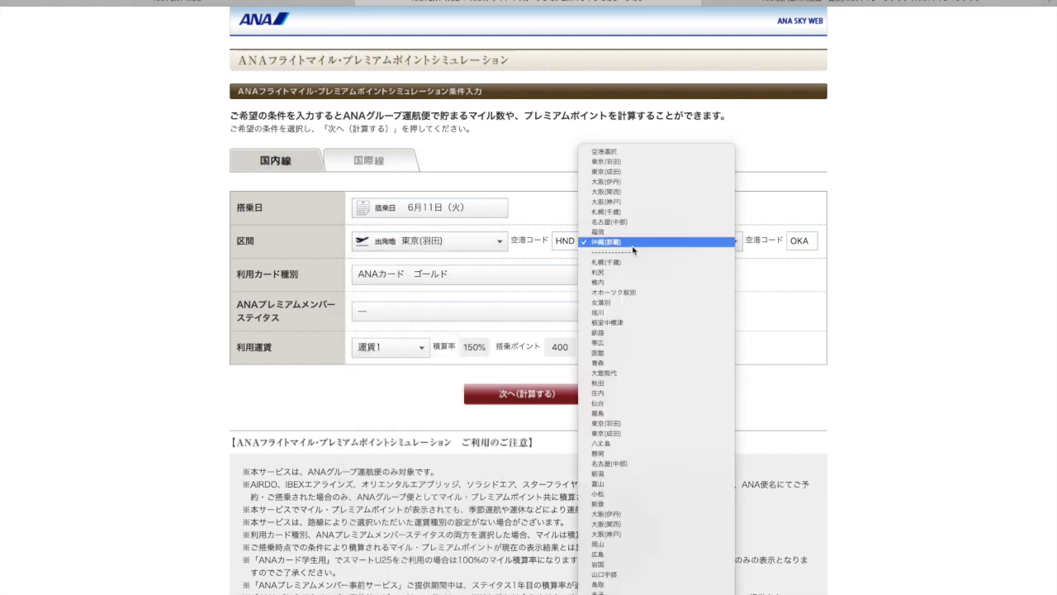
click(568, 252)
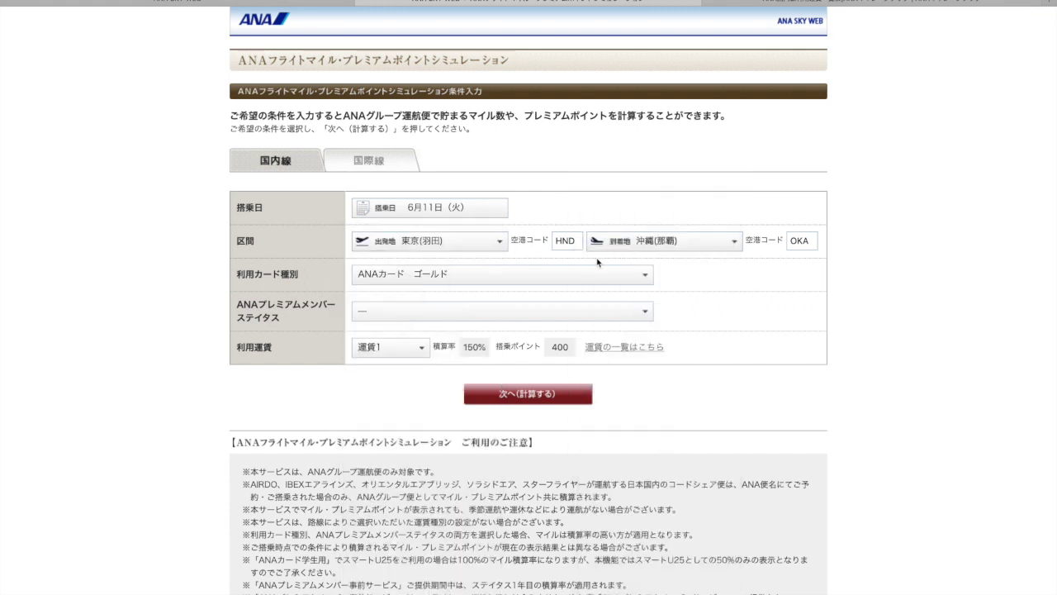
Review the available ANA card types and ANA premium member status options in the simulation form
click(480, 273)
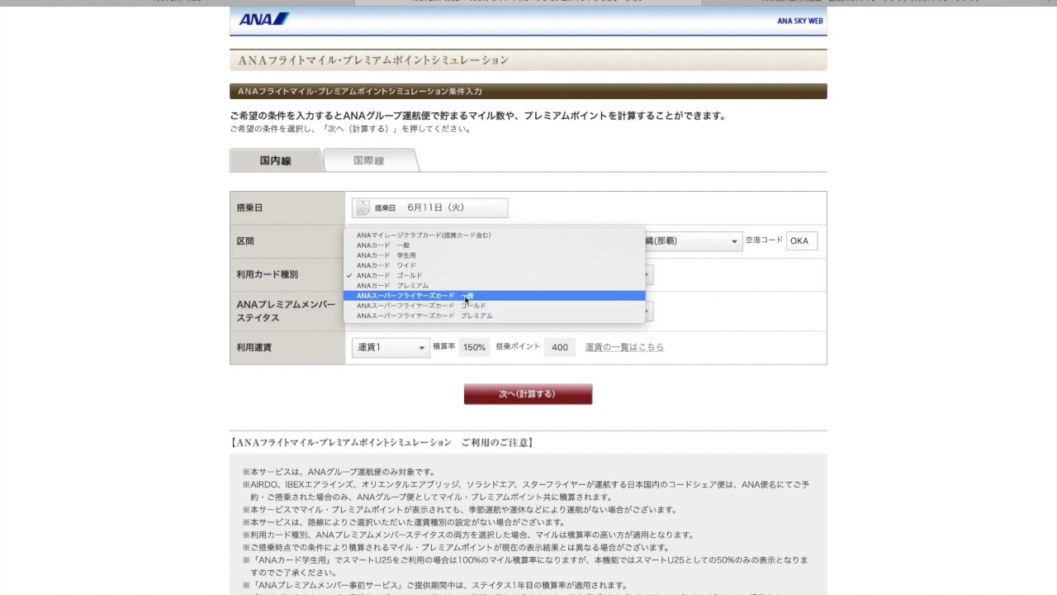
click(710, 286)
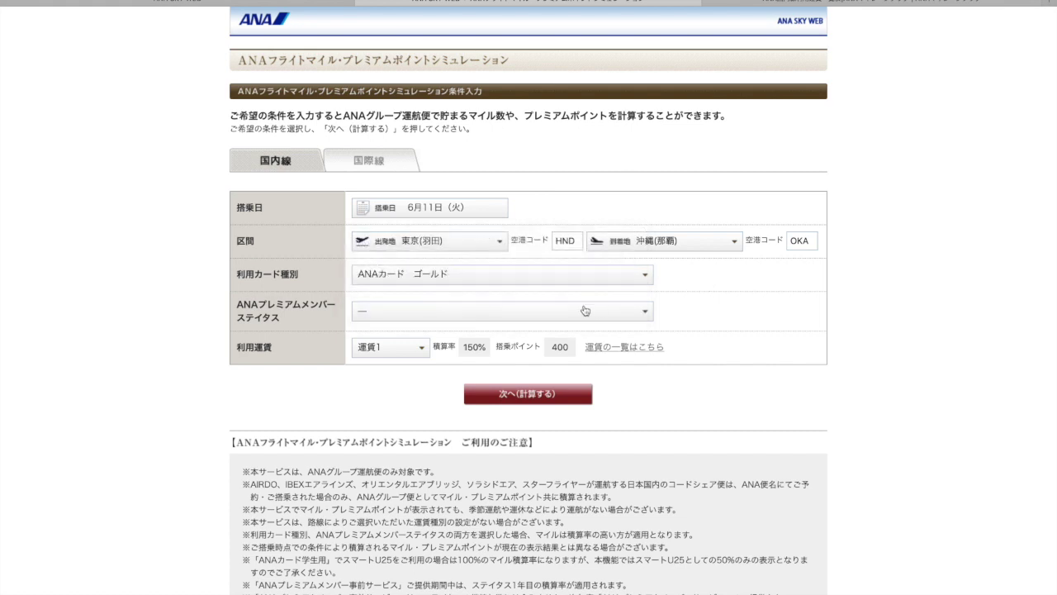
click(435, 315)
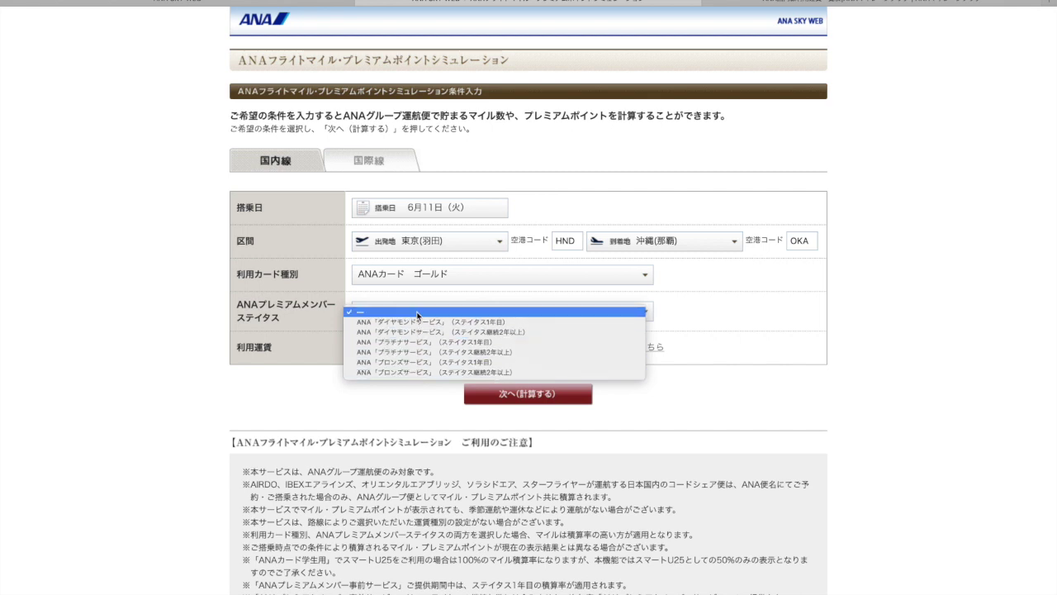
click(419, 314)
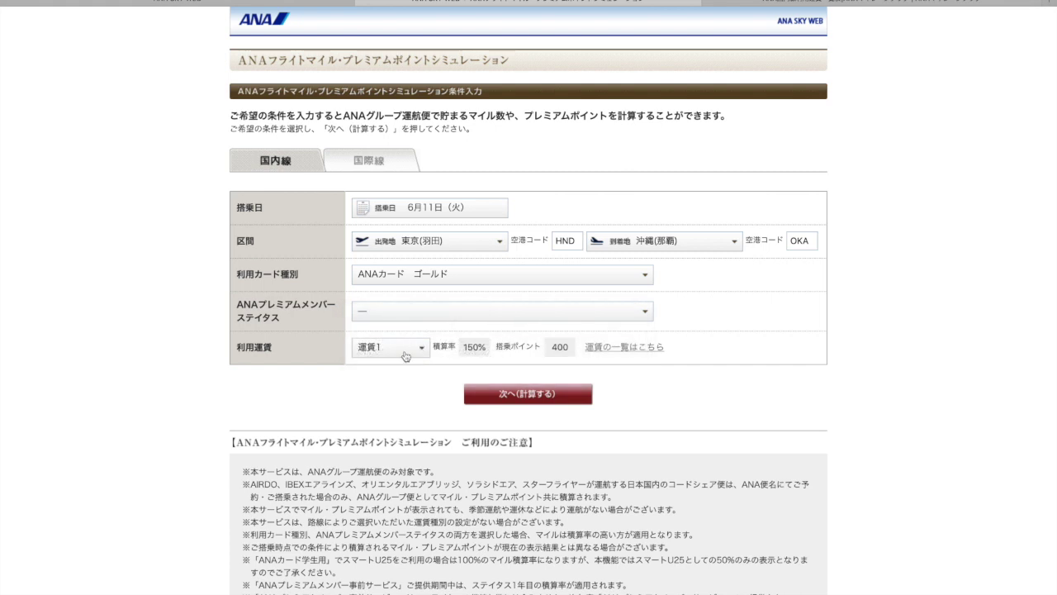
Examine the fare categories 運賃1 to 運賃13 offered for the simulation, along with the accrual rate and boarding points
click(406, 355)
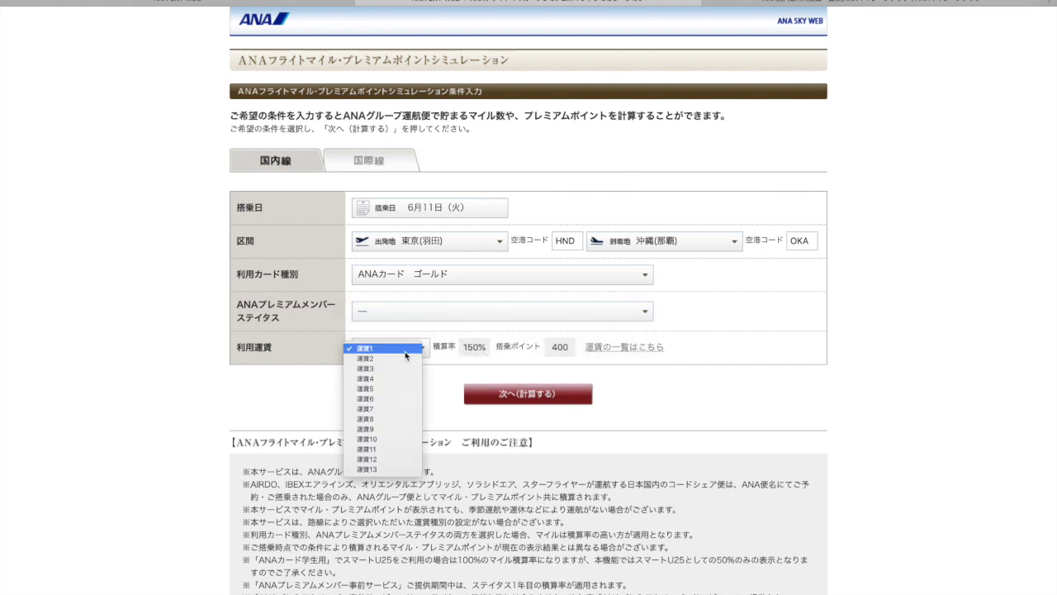
click(446, 364)
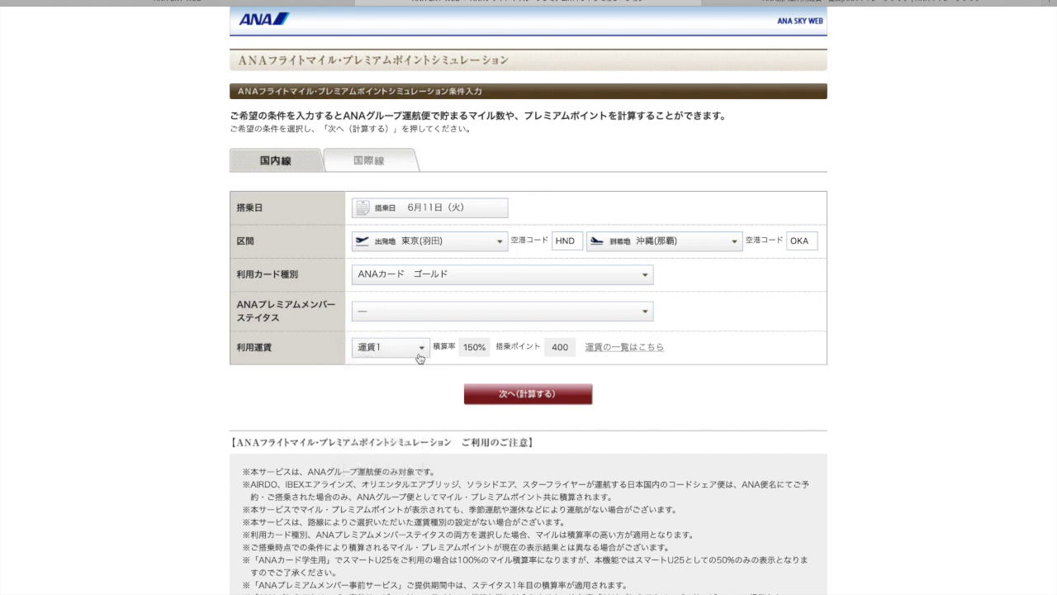
click(420, 357)
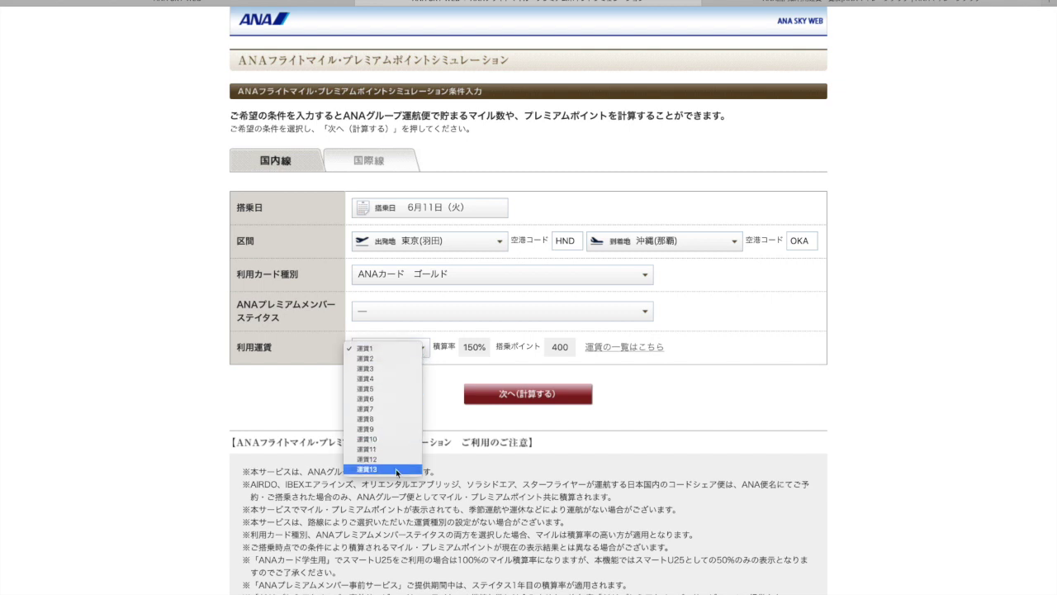
click(439, 376)
click(417, 358)
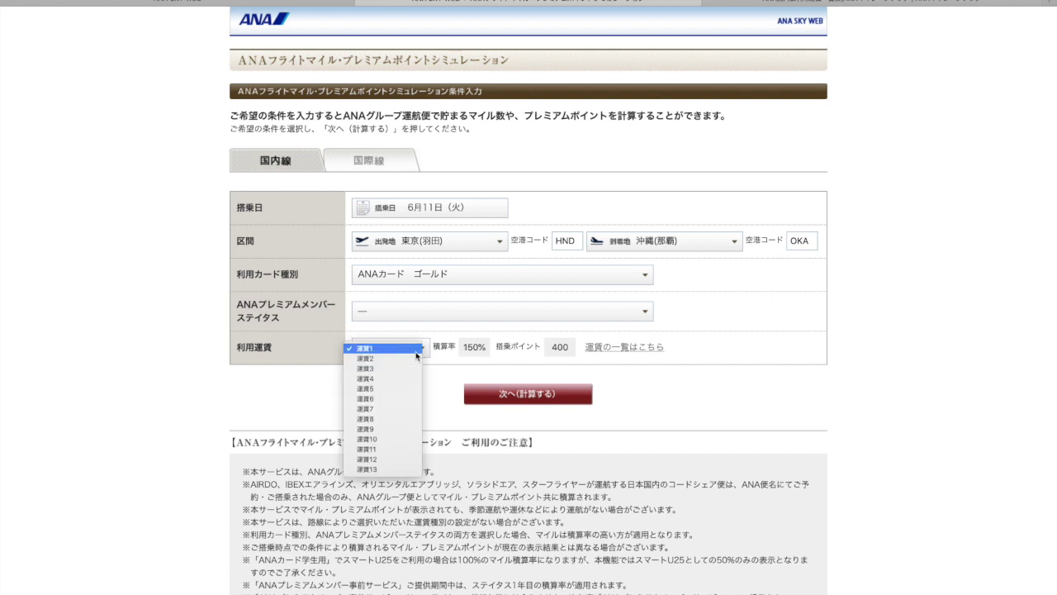
click(450, 360)
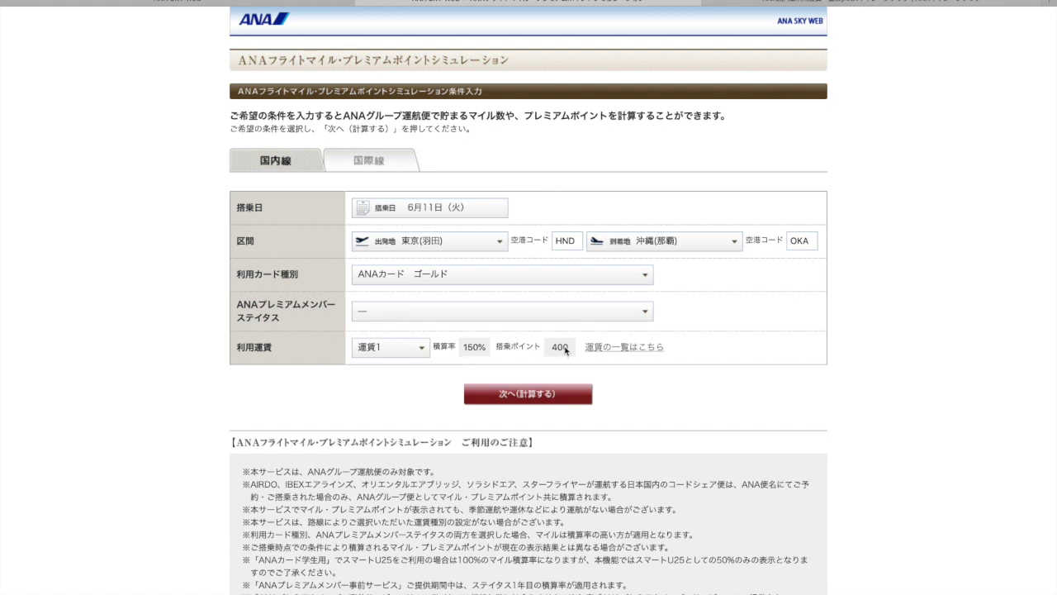
click(423, 348)
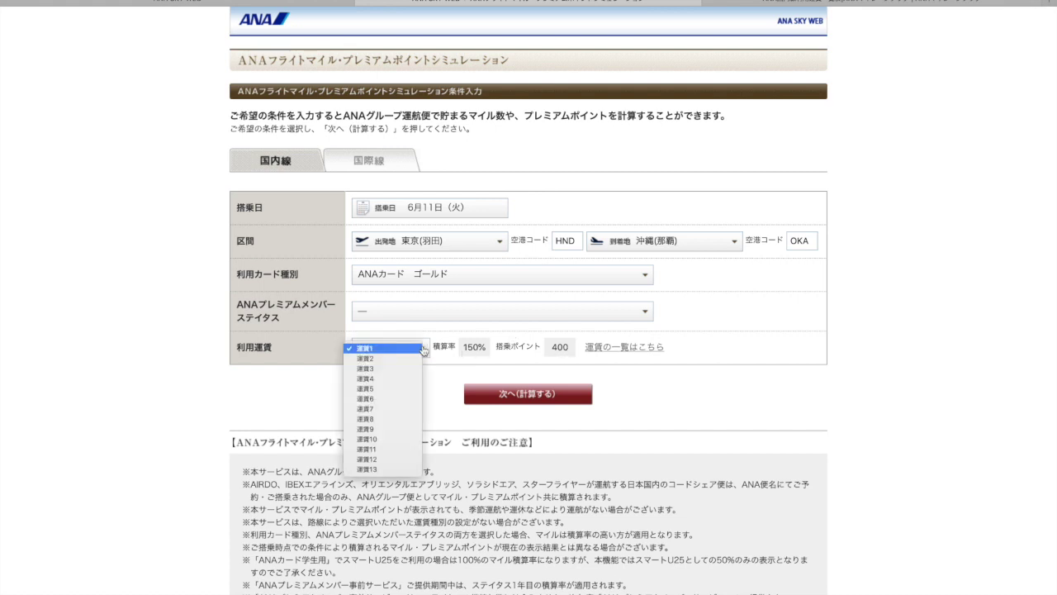
click(431, 346)
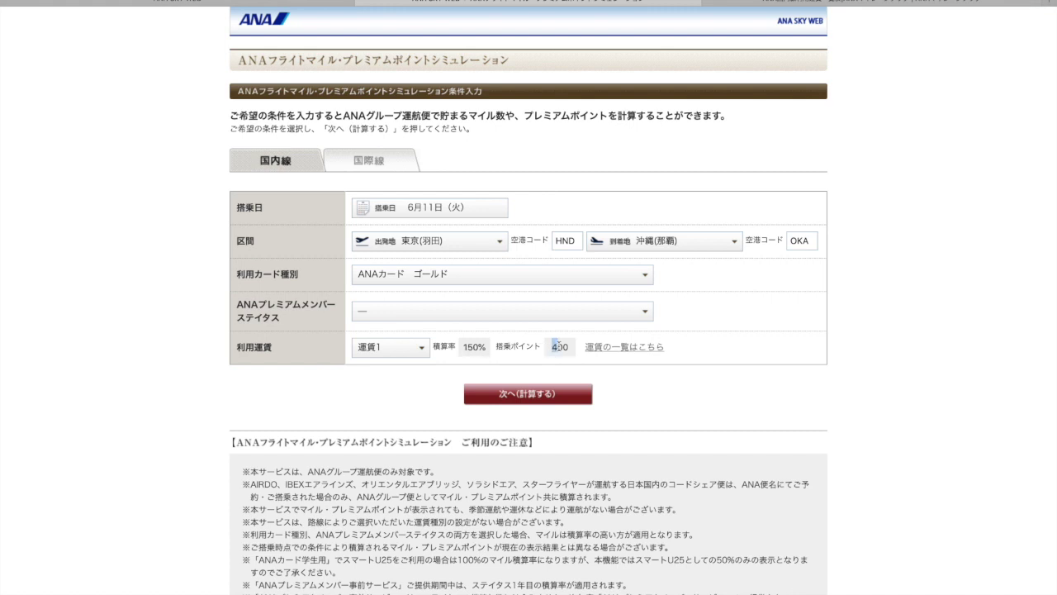
Open the domestic fare list and examine the premium fare, accrual rate and boarding points under 運賃1
click(609, 348)
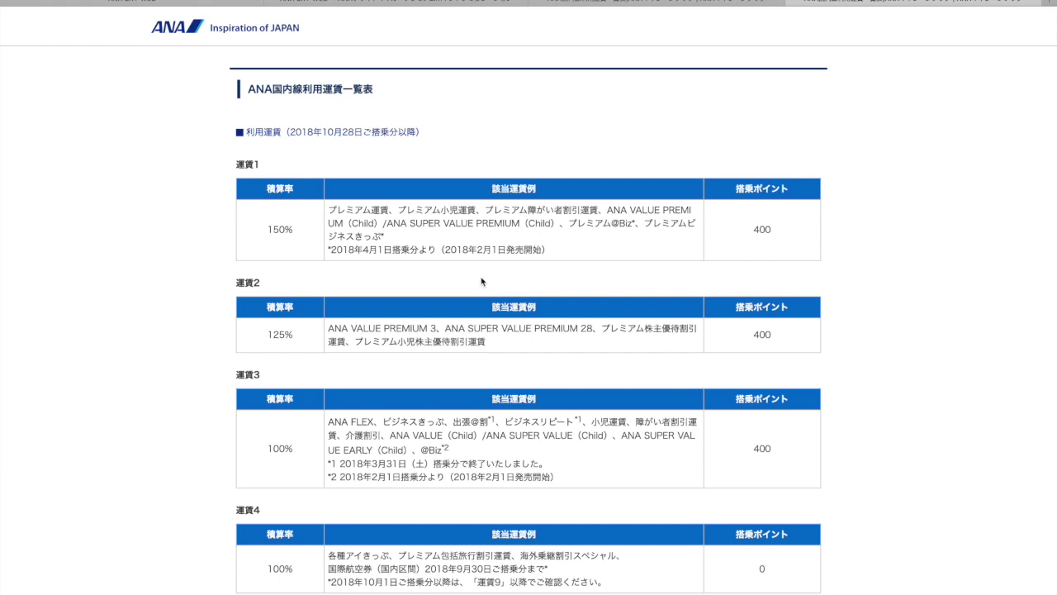
drag(331, 211, 393, 209)
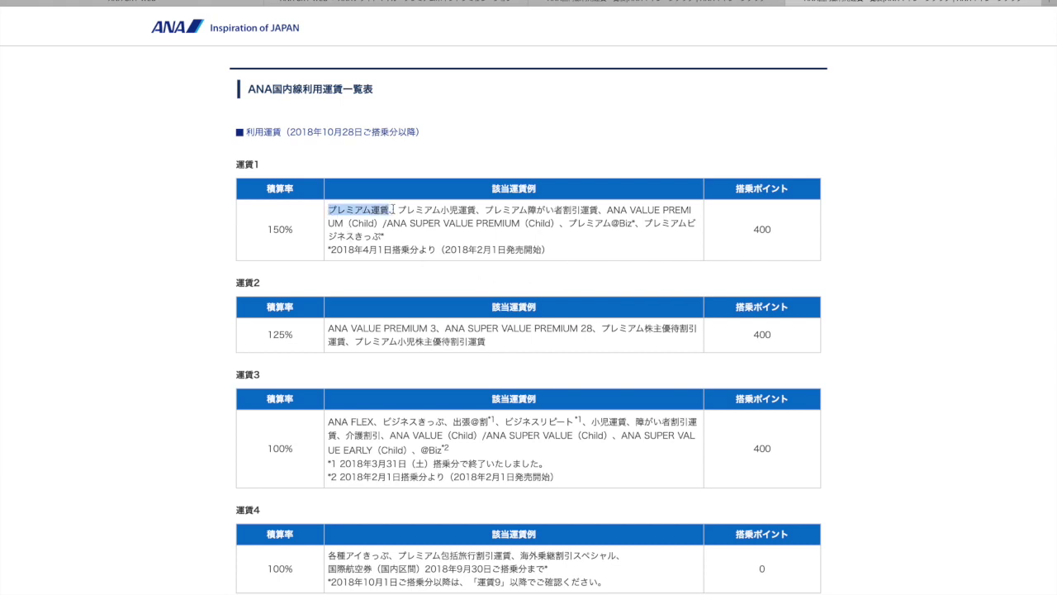
drag(271, 225, 307, 227)
click(749, 232)
drag(749, 232, 780, 228)
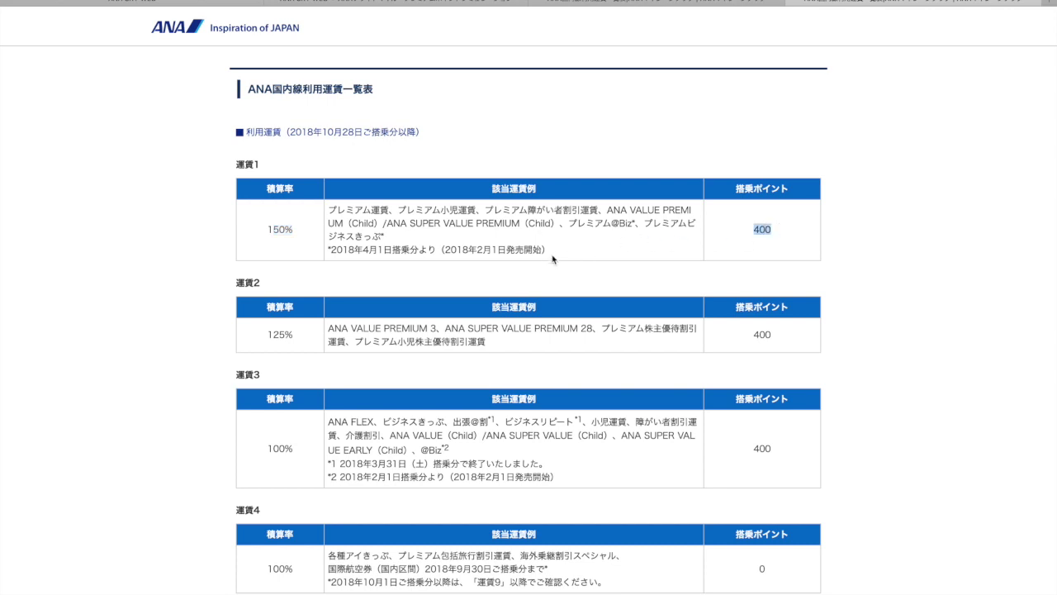
Compare the applicable fares, accrual rates and boarding points of 運賃1 through 運賃8 in the fare list
scroll(438, 271, down, 2)
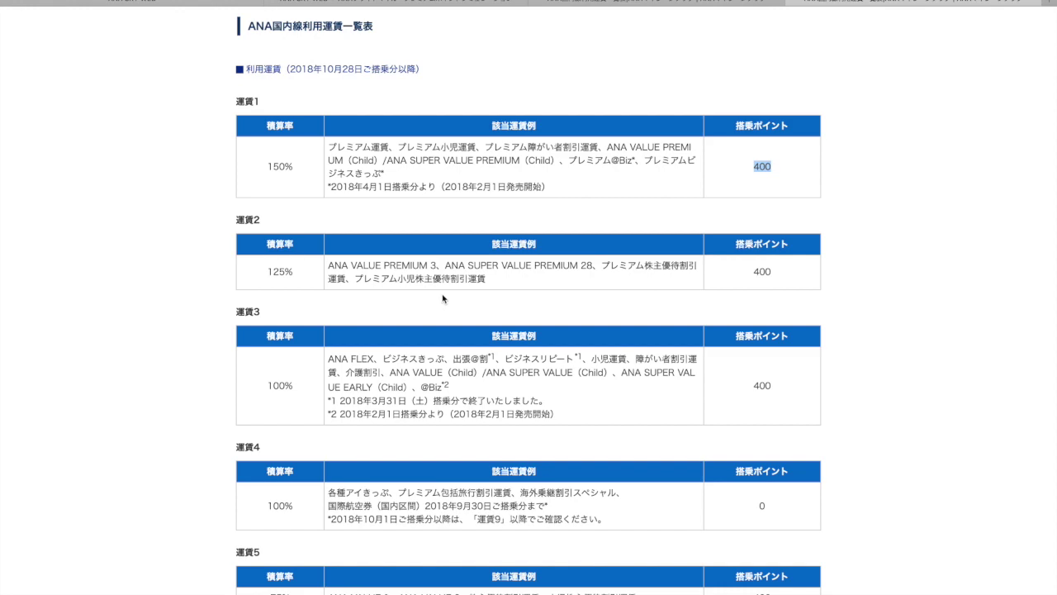
scroll(382, 307, down, 4)
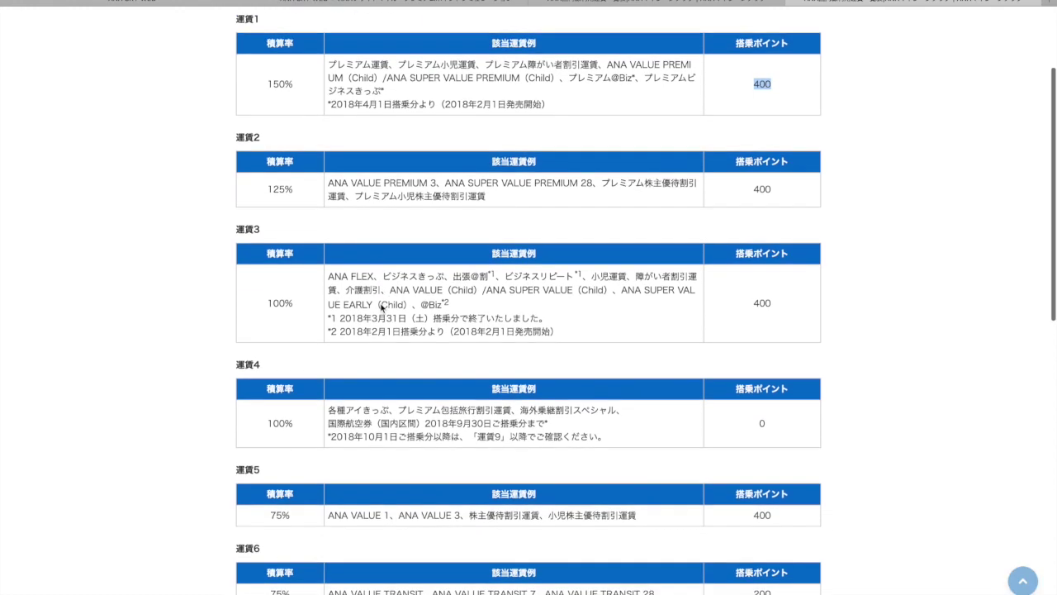
scroll(379, 301, down, 2)
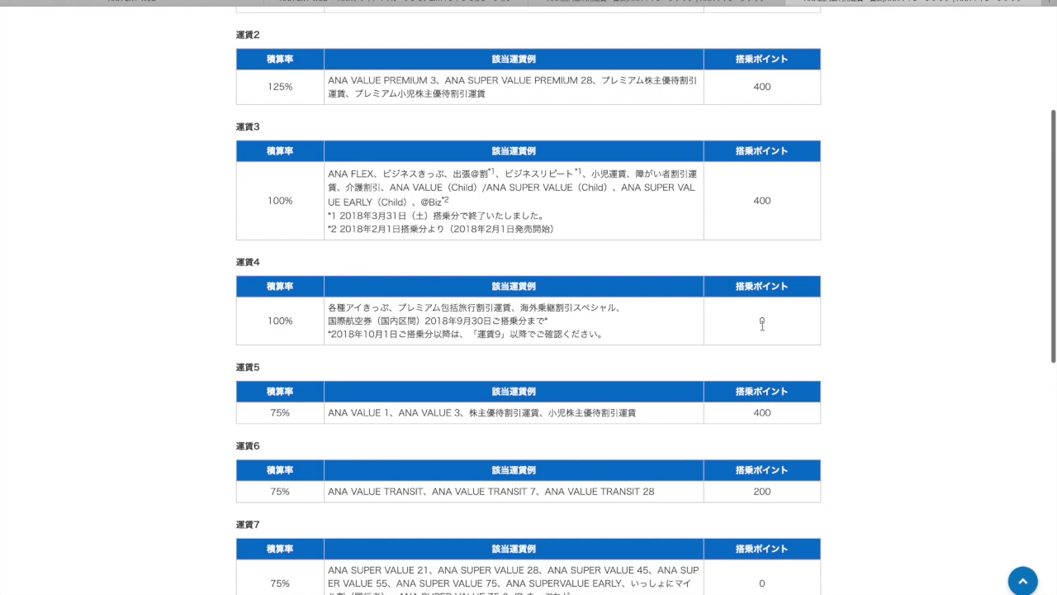
scroll(516, 388, down, 2)
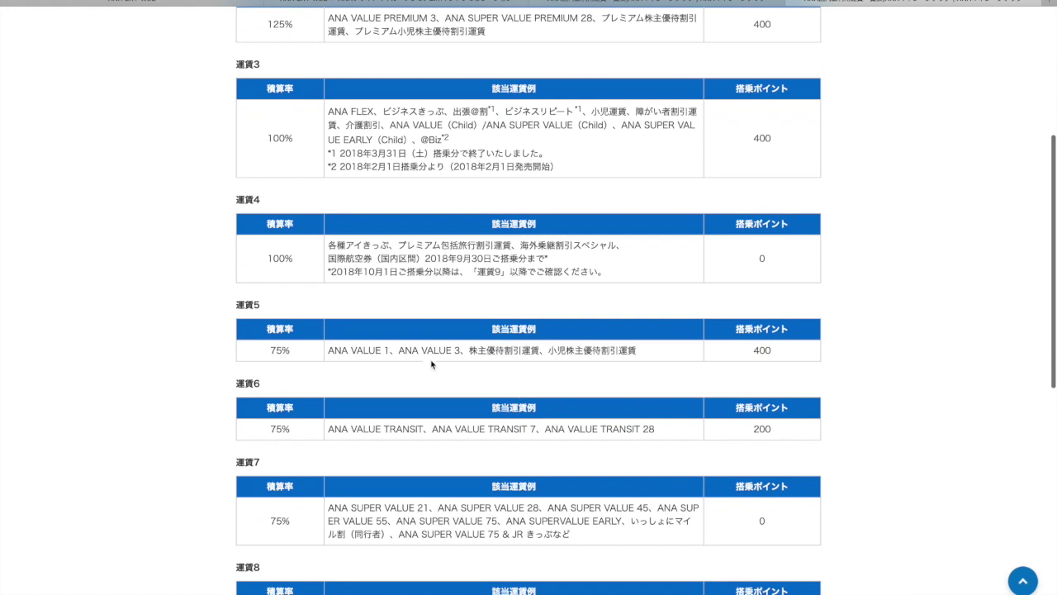
scroll(405, 345, down, 2)
scroll(400, 329, up, 5)
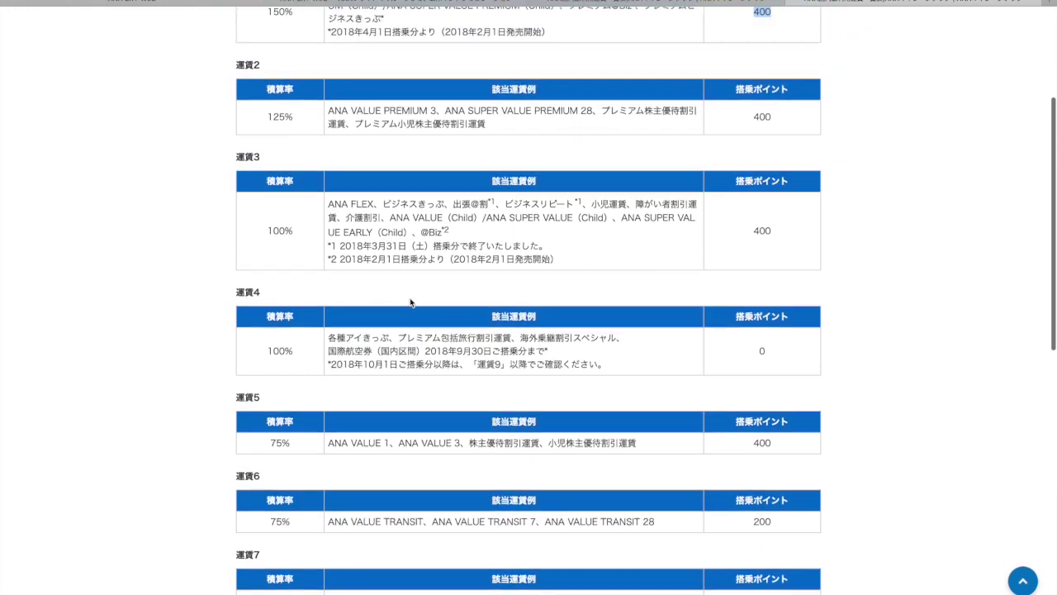
scroll(411, 302, up, 7)
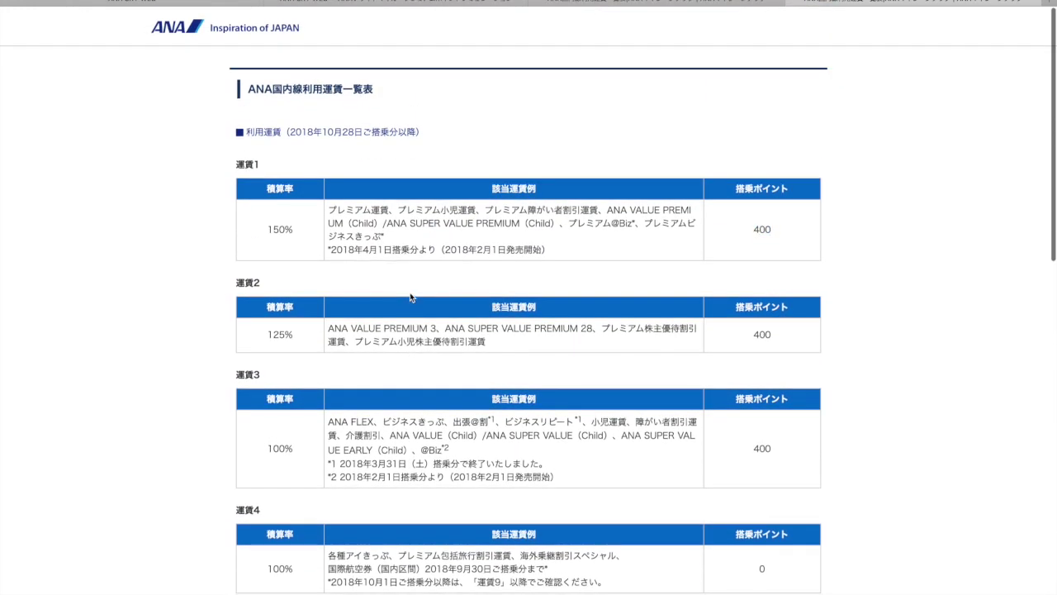
scroll(419, 322, down, 6)
scroll(420, 323, up, 5)
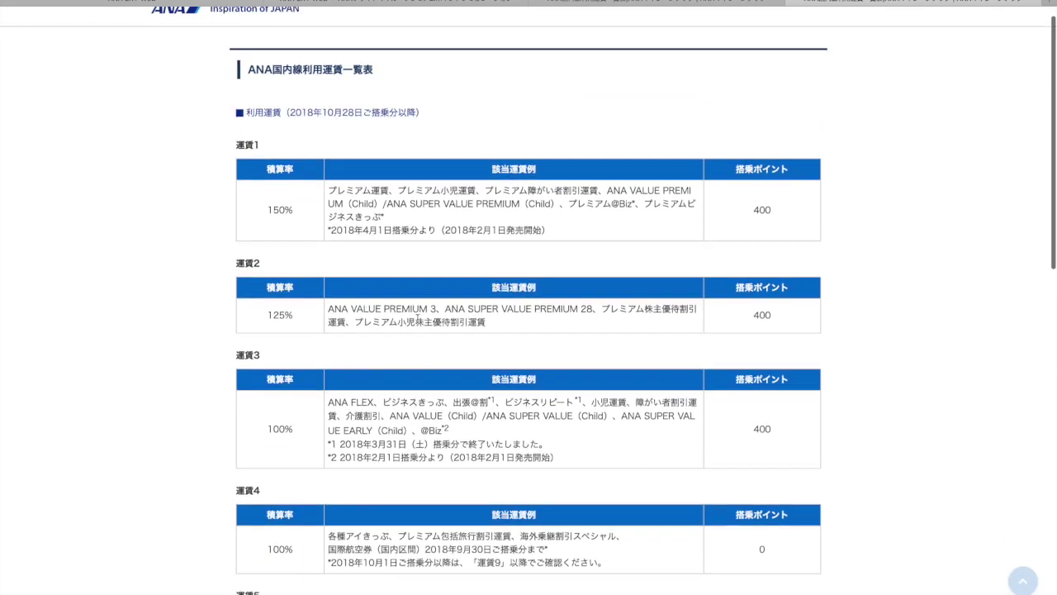
scroll(407, 232, down, 11)
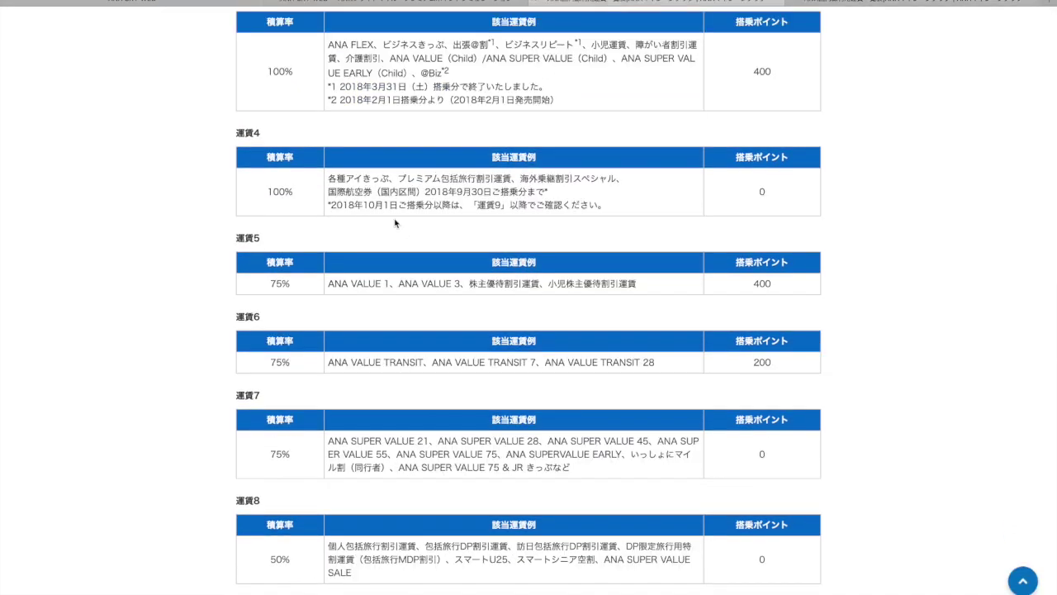
Check the current itinerary's fare types and the simulation form against the プレミアム運賃 entry in the fare list
click(231, 5)
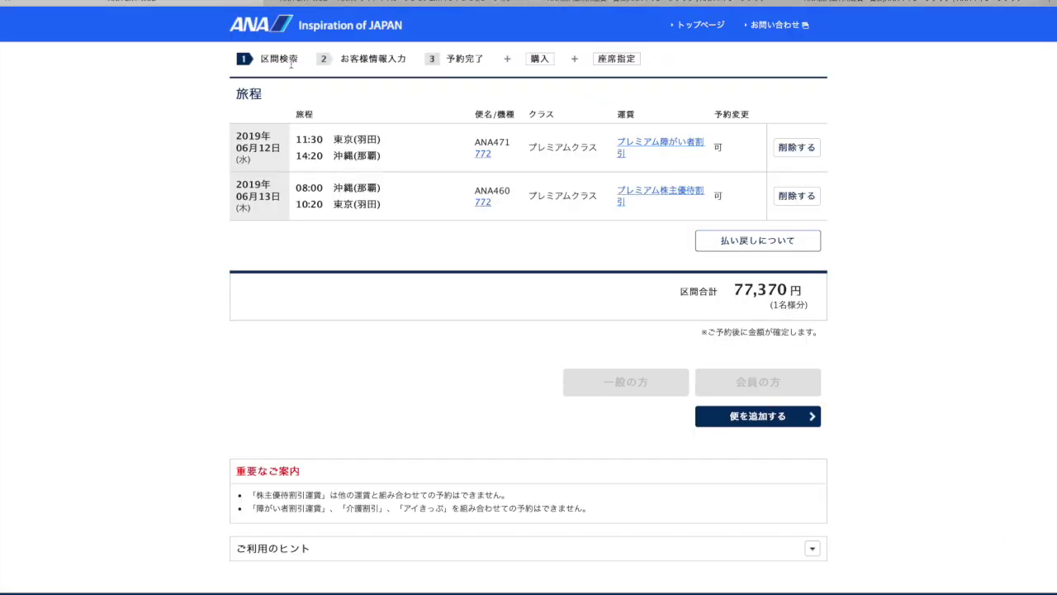
click(393, 5)
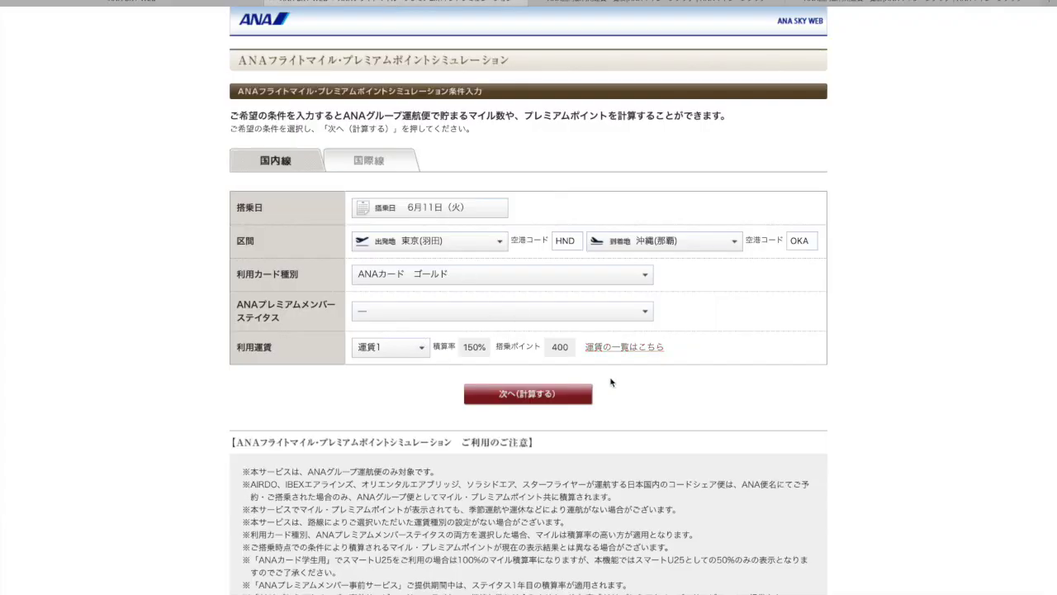
click(858, 9)
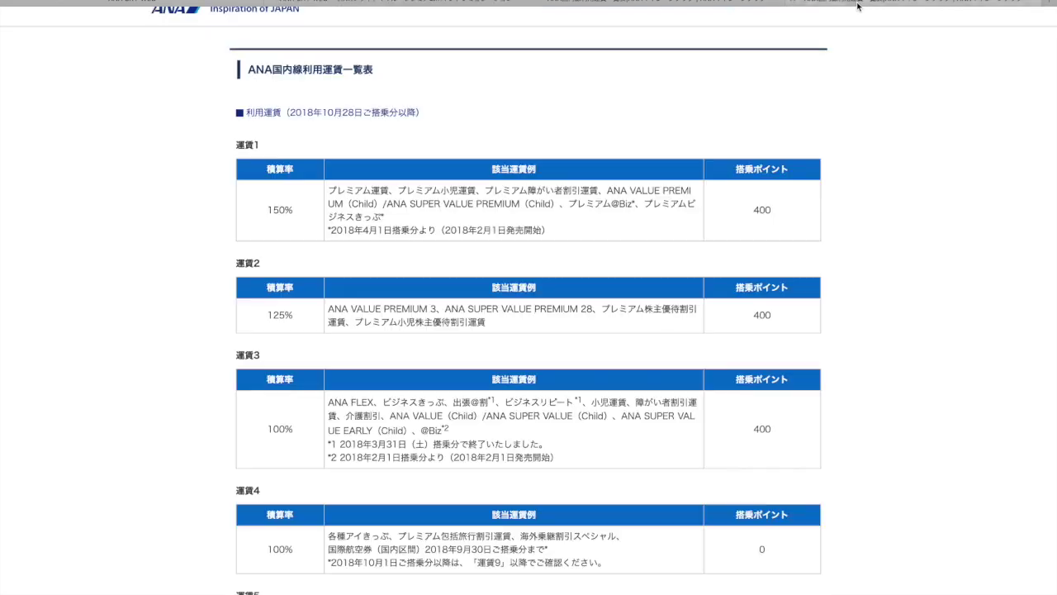
drag(323, 192, 397, 193)
click(384, 198)
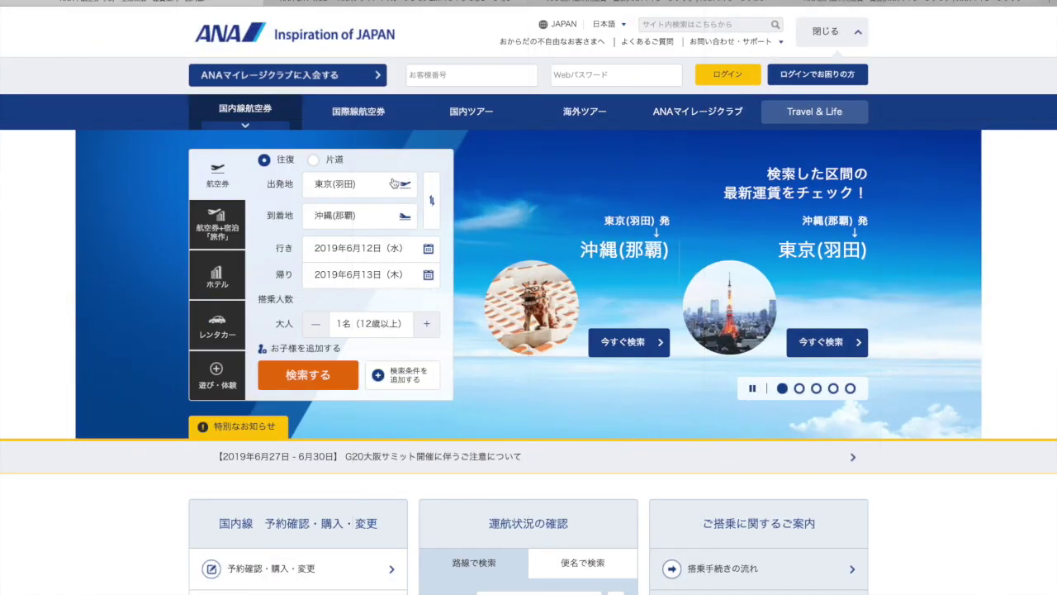
Search round-trip プレミアムクラス flights between 東京(羽田) and 沖縄(那覇) for one adult, leaving June 12, 2019 and returning June 13
click(363, 368)
scroll(388, 322, down, 2)
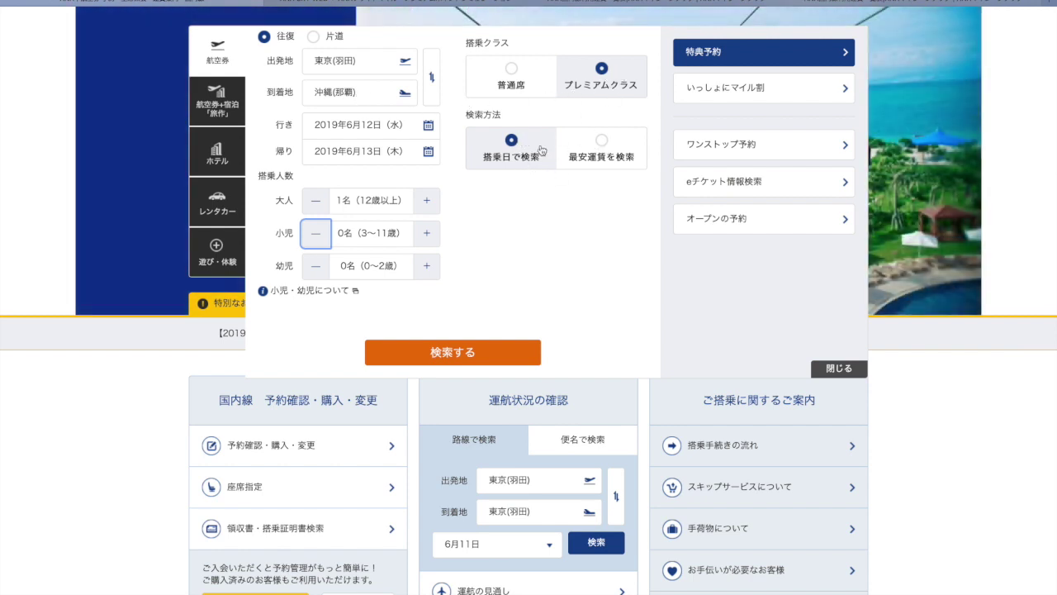
click(480, 355)
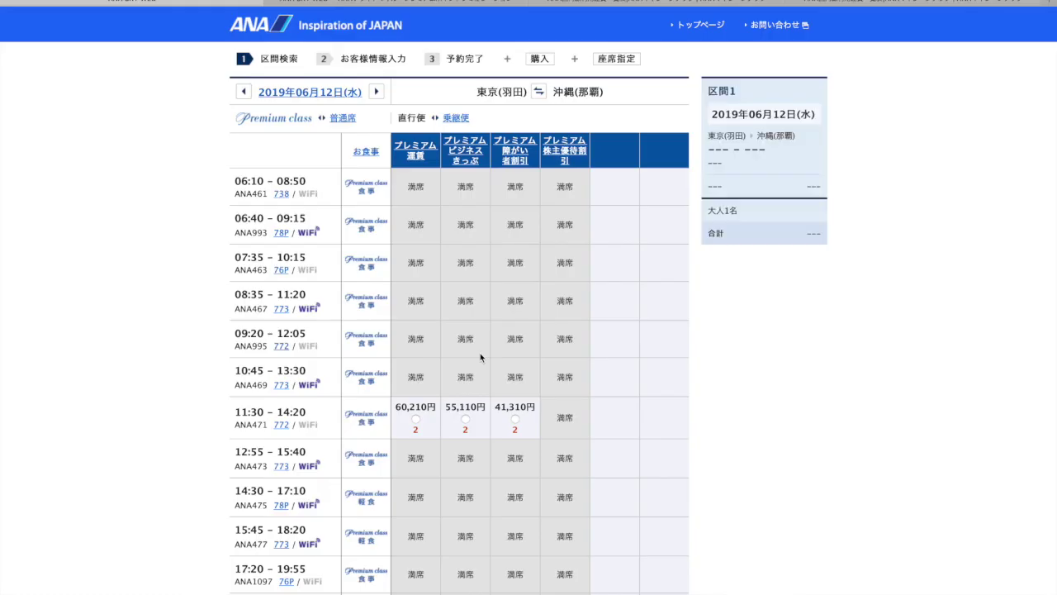
Choose the 11:30 outbound flight ANA471 at プレミアム運賃 and proceed to the return flight selection
scroll(480, 352, down, 3)
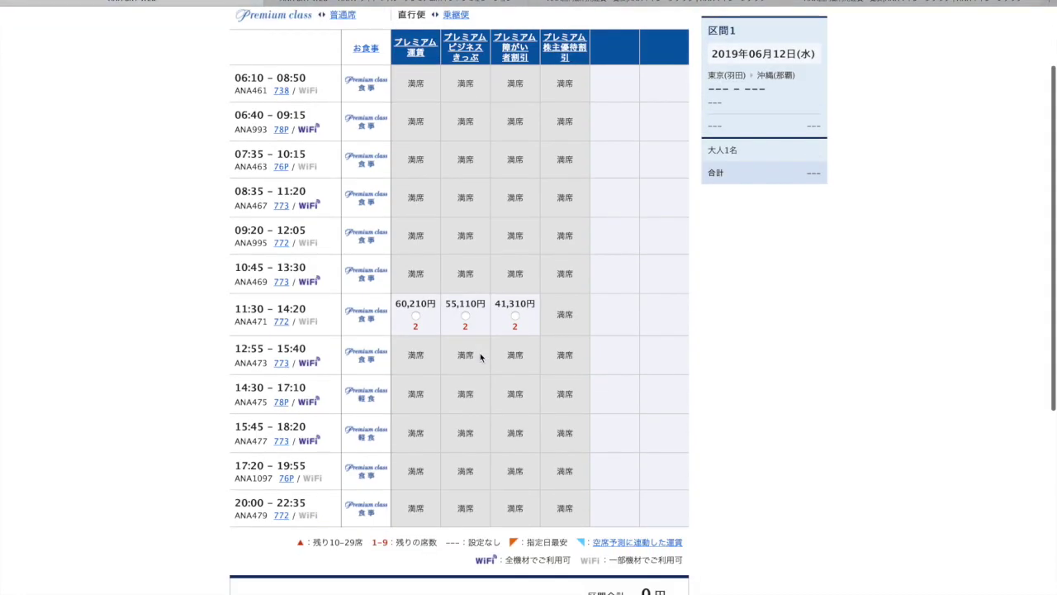
click(415, 315)
scroll(692, 447, down, 3)
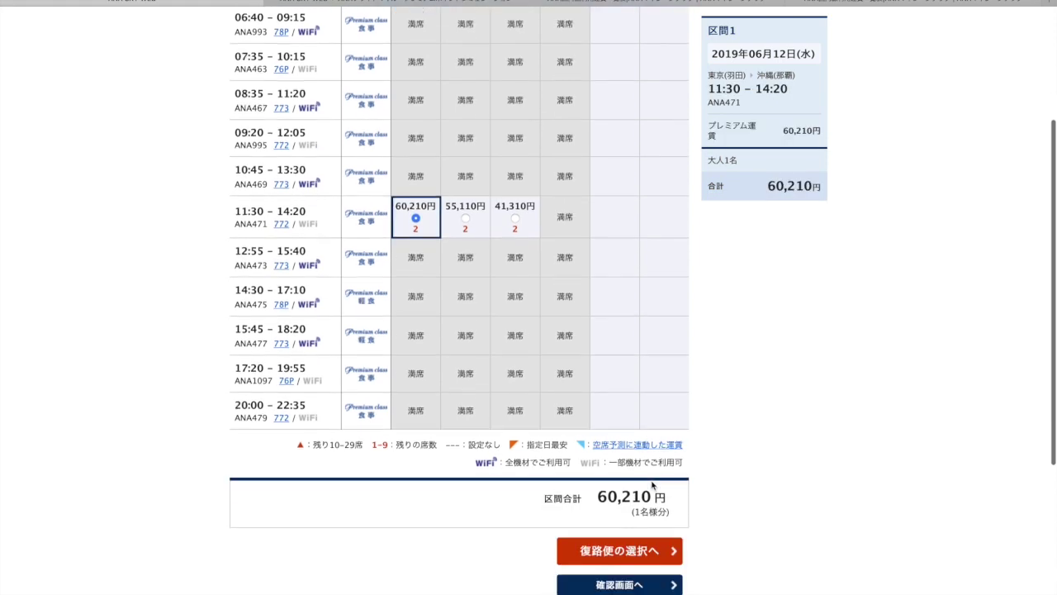
click(619, 526)
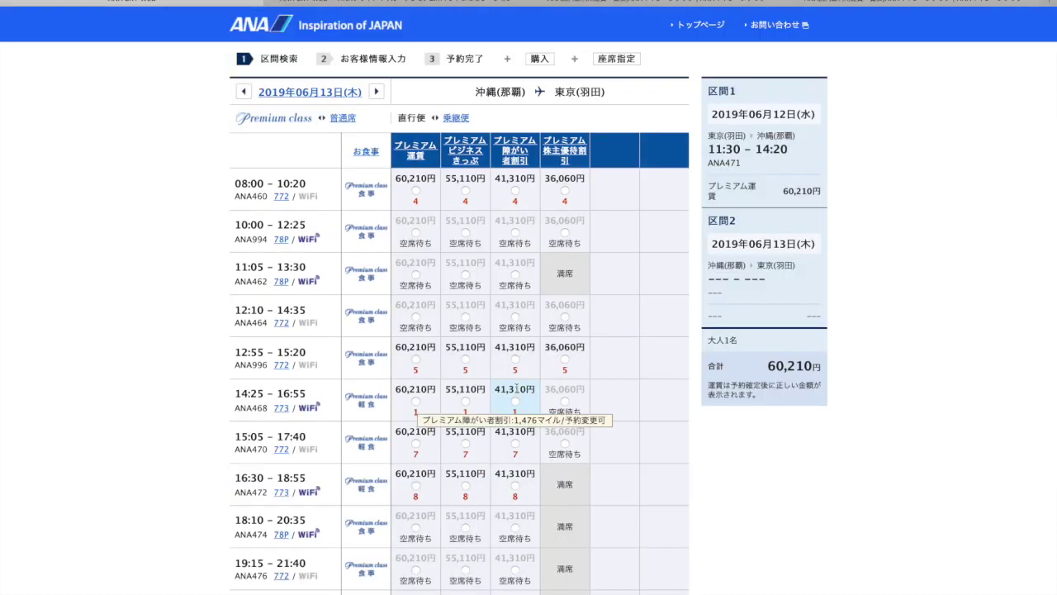
Choose the 08:00 return flight ANA460 at プレミアム運賃 and proceed to the itinerary confirmation page
click(415, 191)
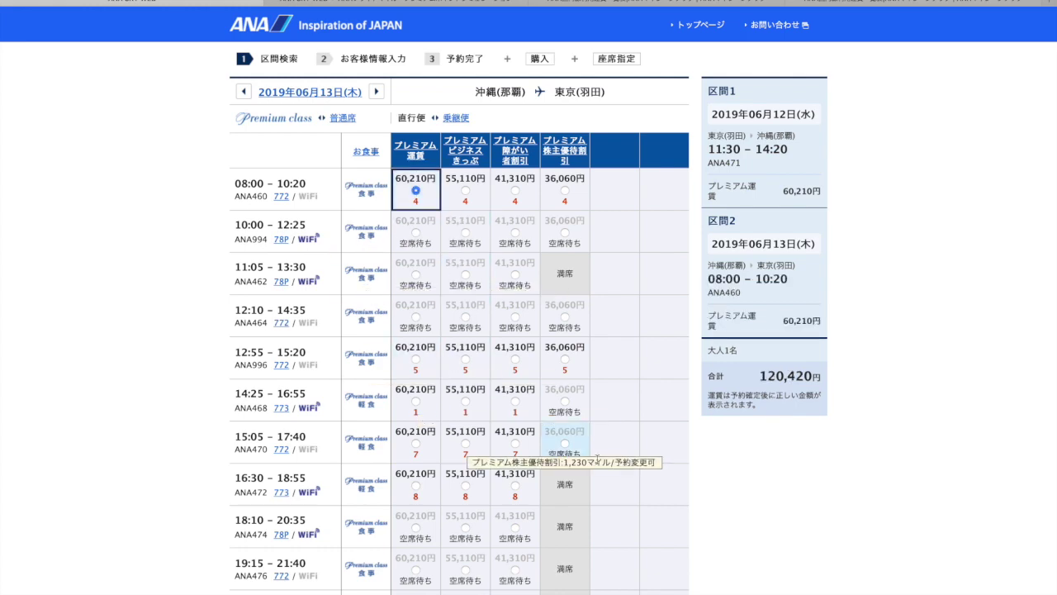
scroll(619, 463, down, 2)
scroll(619, 462, down, 5)
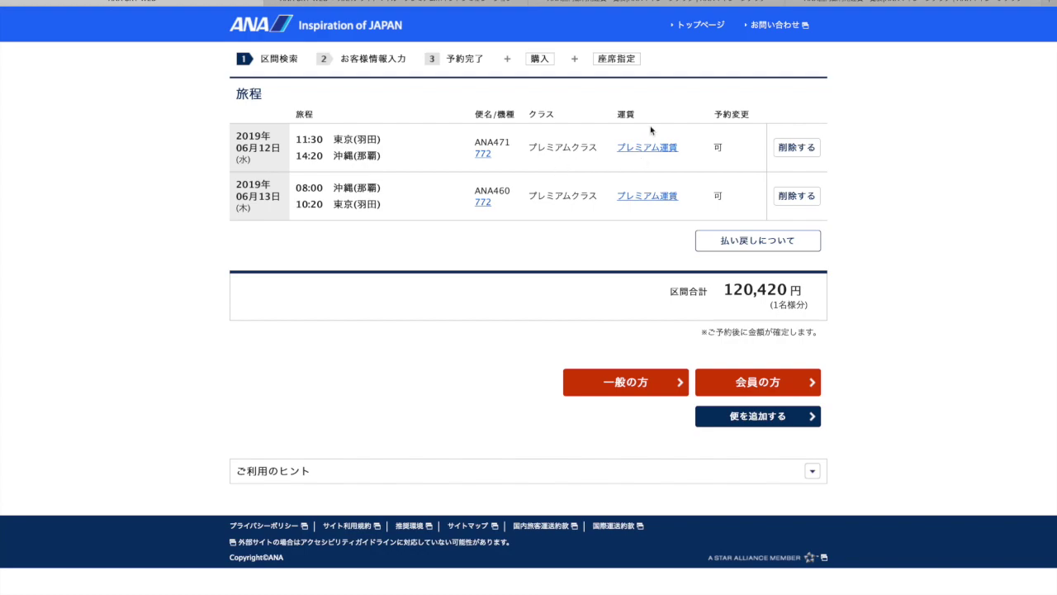
Calculate miles and premium points for the 東京(羽田)–沖縄(那覇) flight with ANAカード ゴールド and 運賃1 in the ANA flight mile simulation
click(502, 5)
click(254, 3)
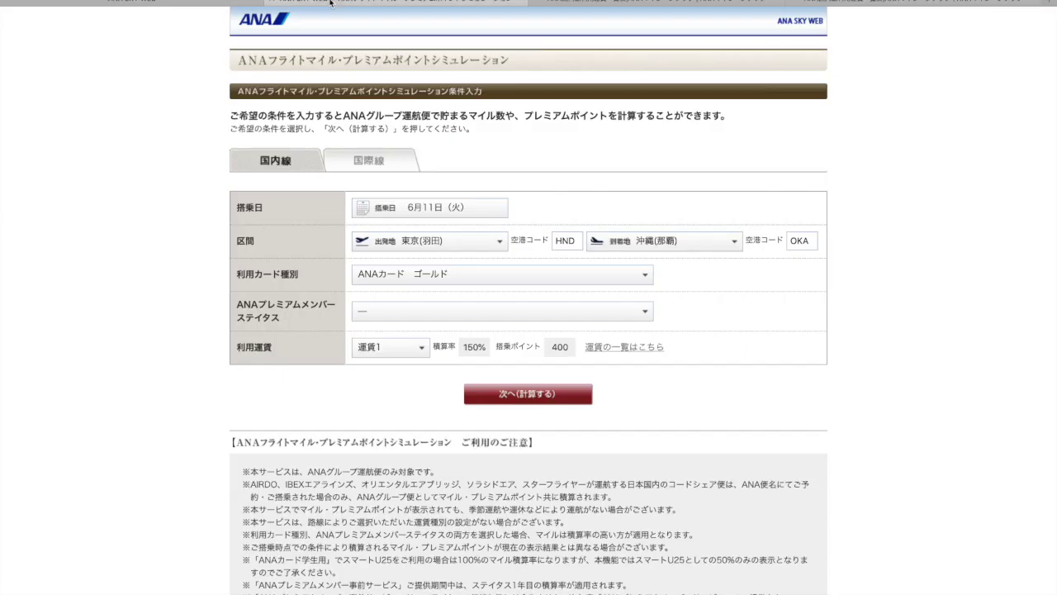
click(335, 7)
click(570, 399)
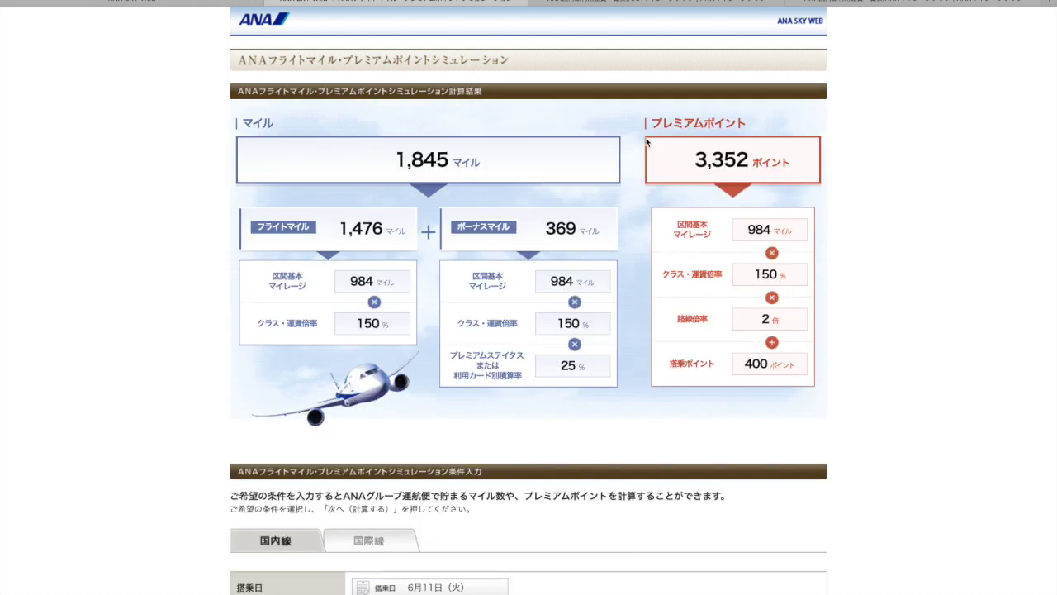
Examine the calculated miles and premium points, their mileage, fare-rate, route-multiplier and boarding-point breakdown, and the conditions used
drag(646, 140, 781, 384)
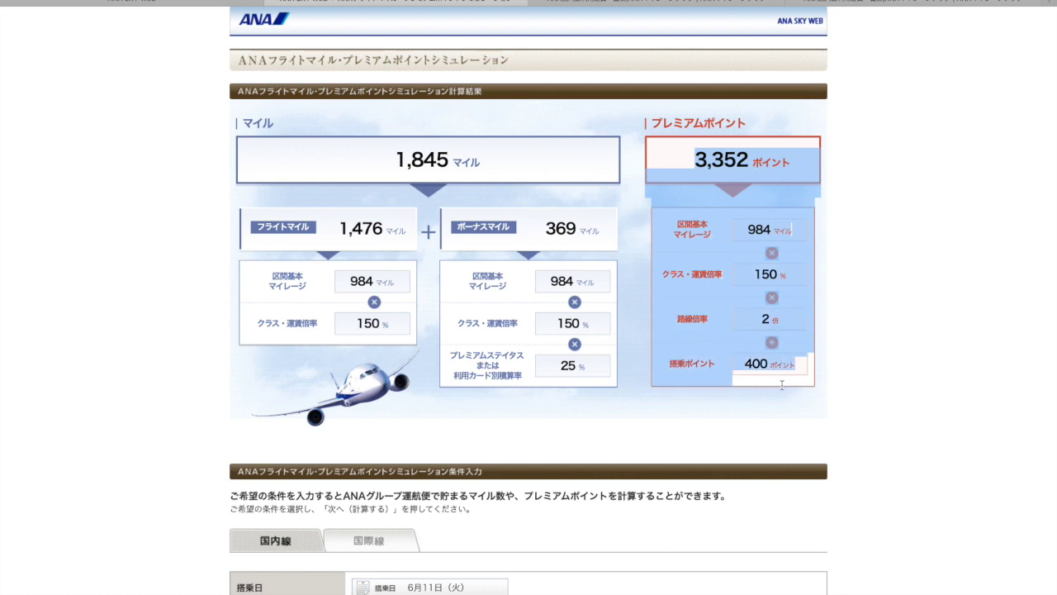
drag(775, 205, 795, 157)
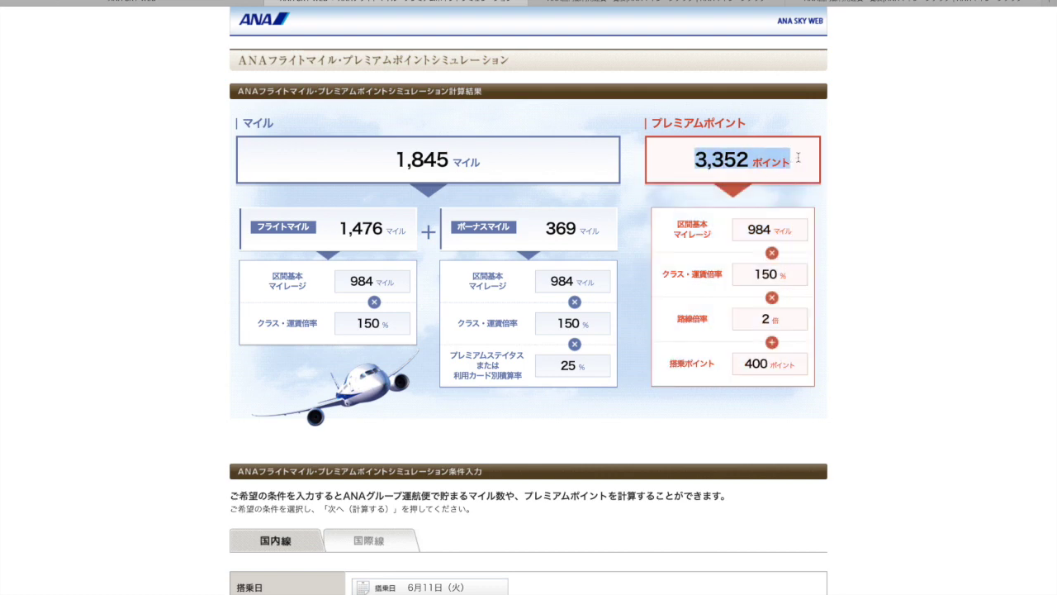
drag(385, 169, 479, 161)
click(479, 161)
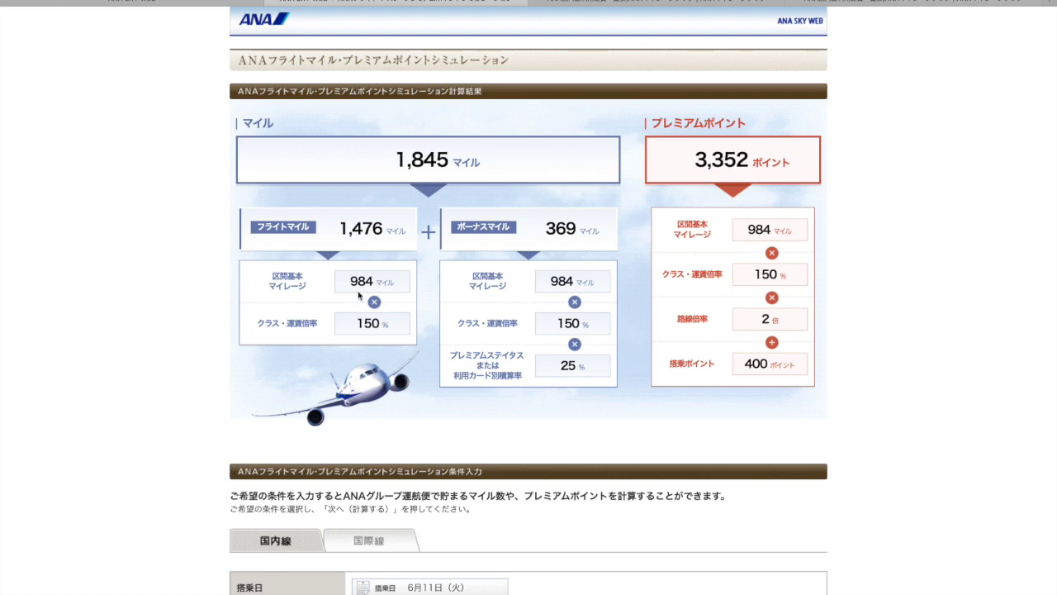
scroll(709, 279, down, 2)
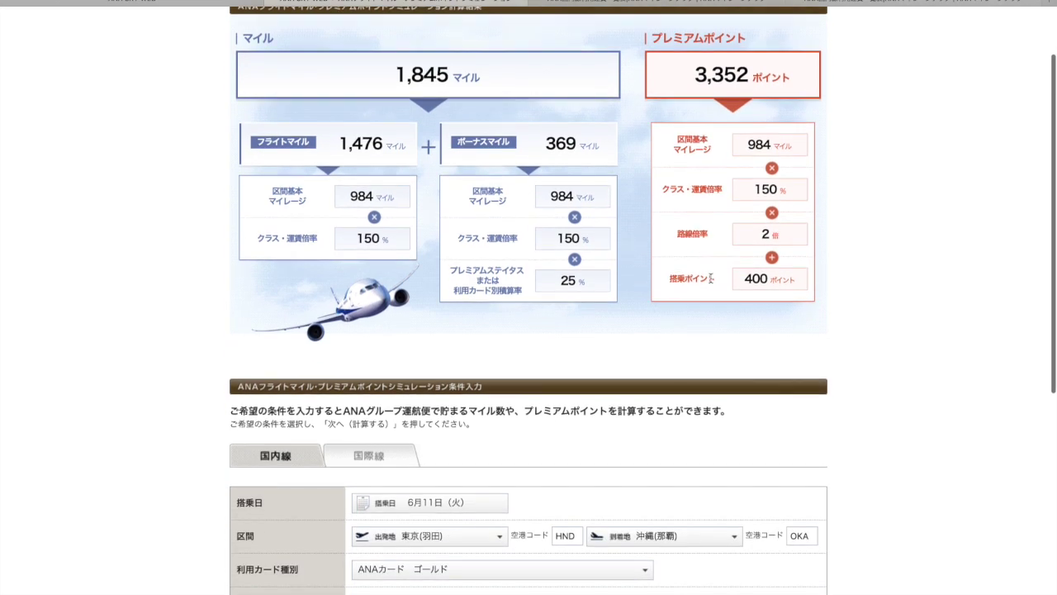
scroll(710, 278, down, 7)
scroll(710, 278, up, 6)
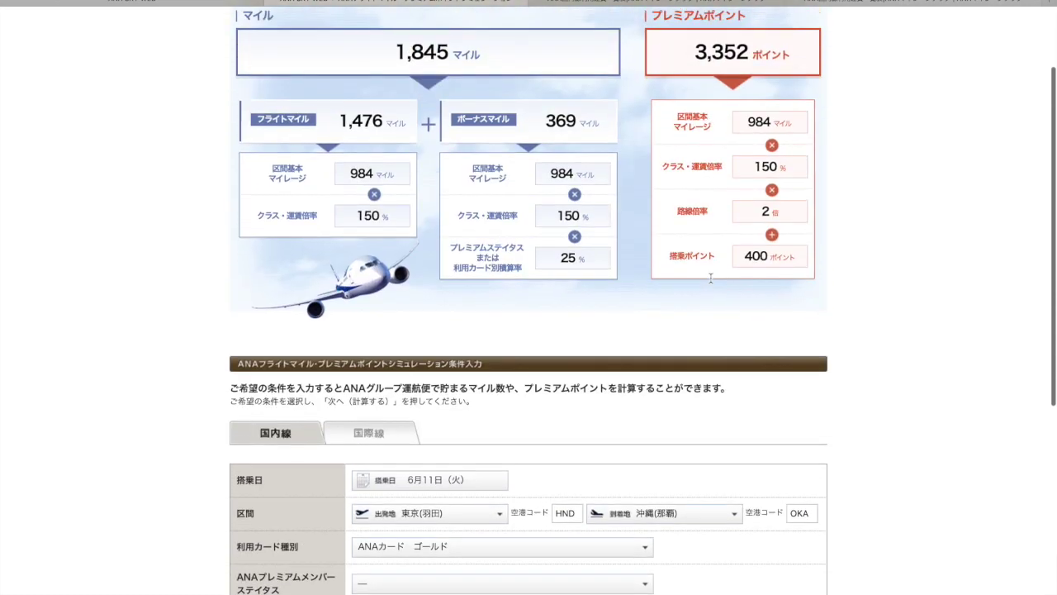
scroll(710, 279, up, 3)
scroll(711, 281, down, 2)
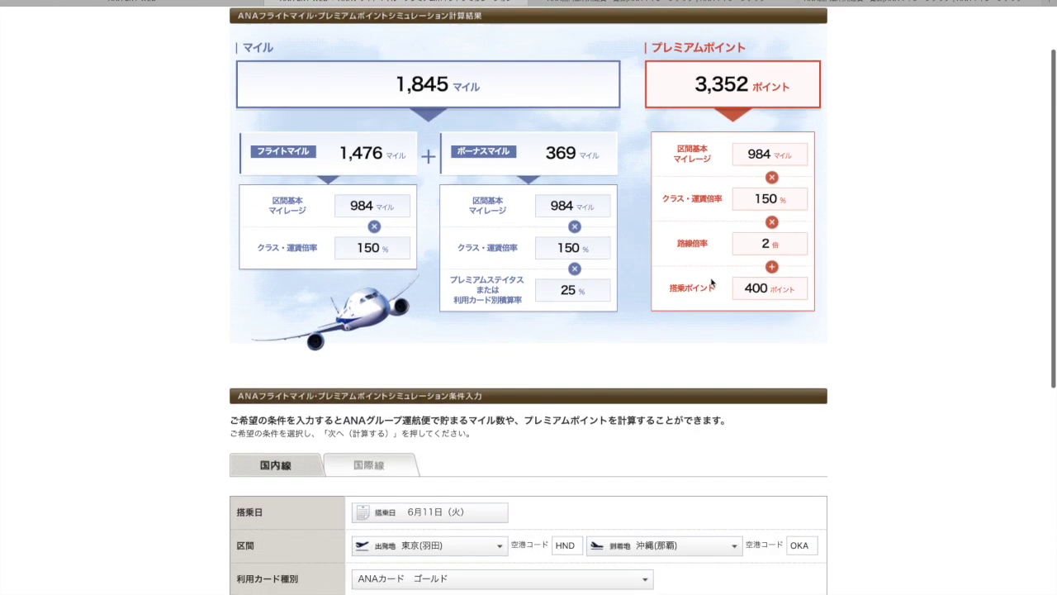
scroll(710, 284, down, 2)
scroll(710, 283, down, 2)
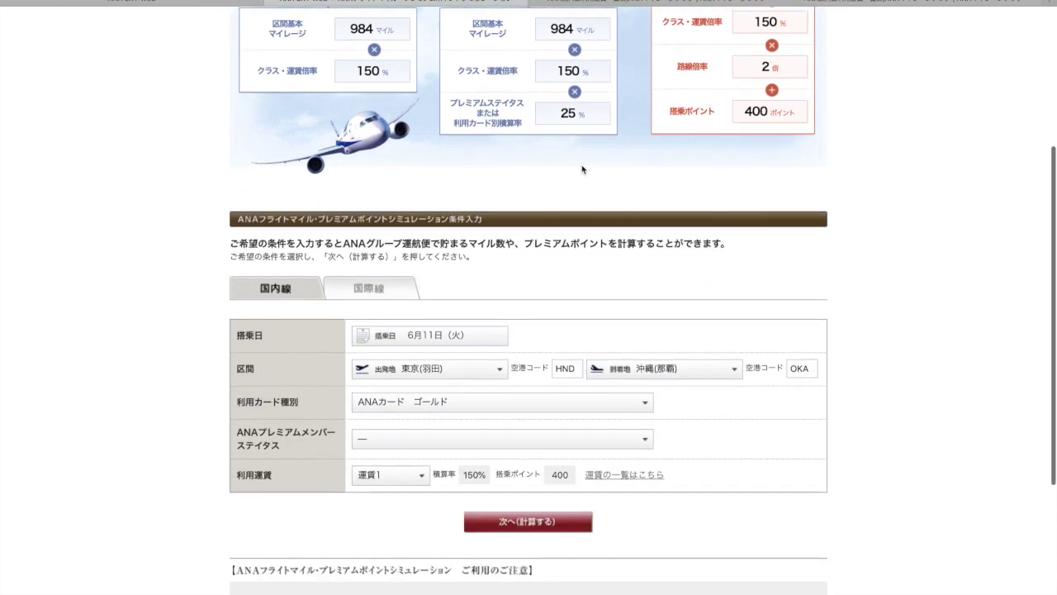
scroll(610, 287, up, 5)
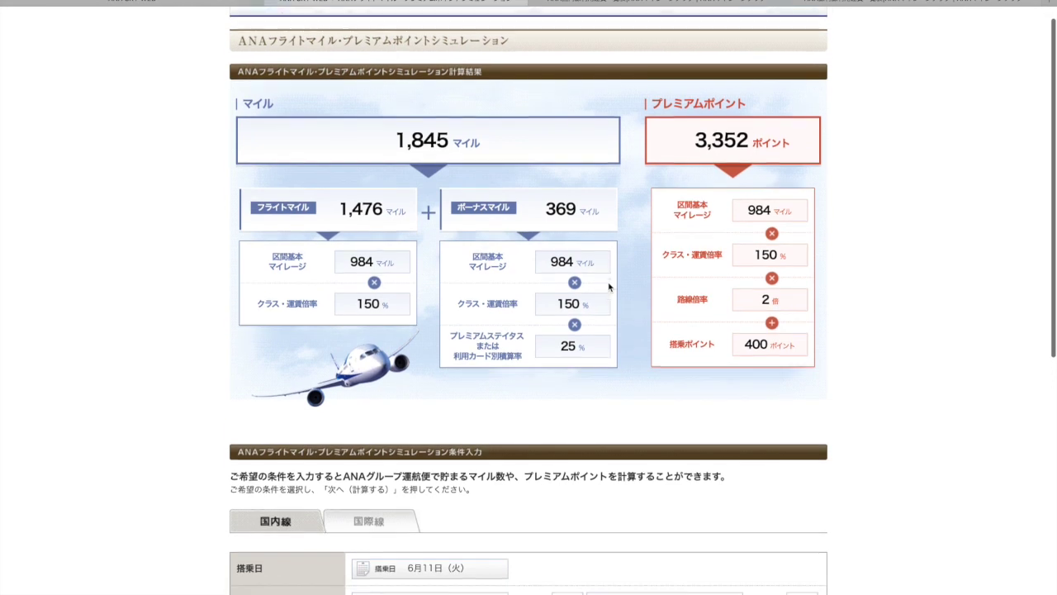
scroll(609, 287, down, 1)
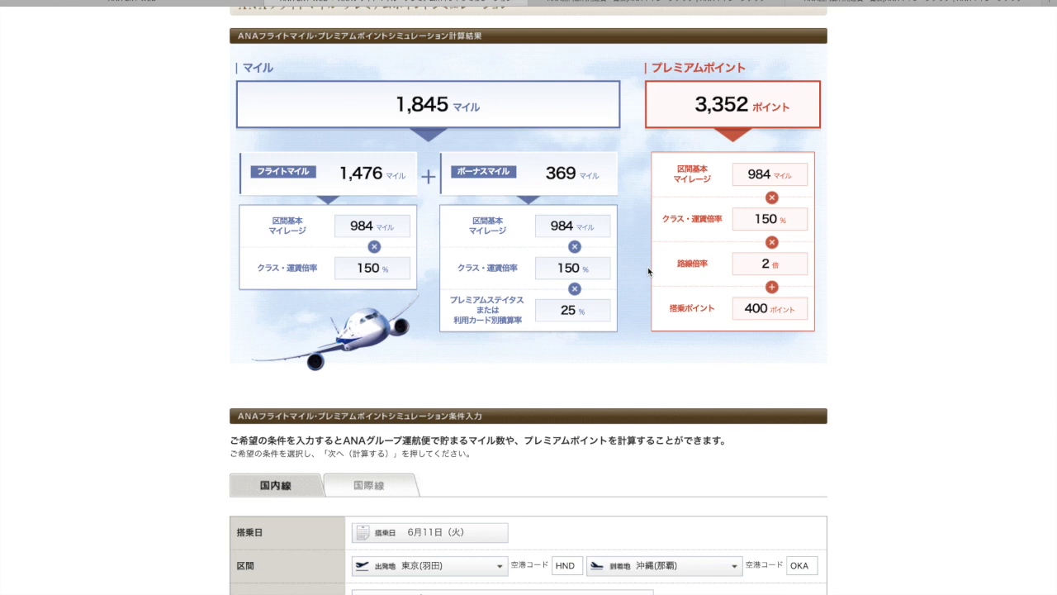
scroll(648, 267, down, 1)
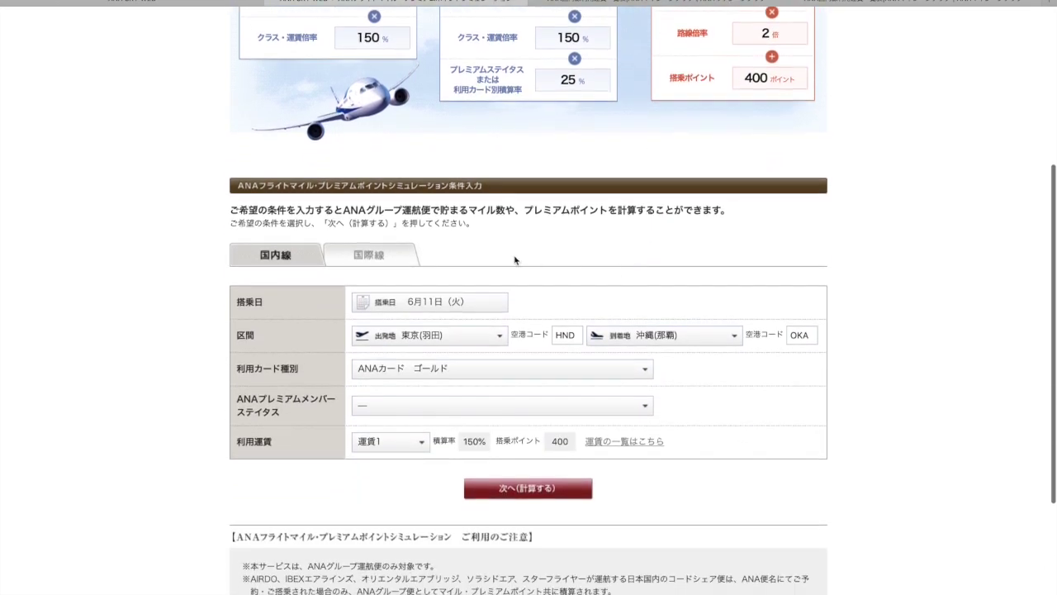
Start a 国際線 simulation and set the route from 日本, 東京(成田) to 東南アジア・南アジア, クアラルンプール
click(373, 256)
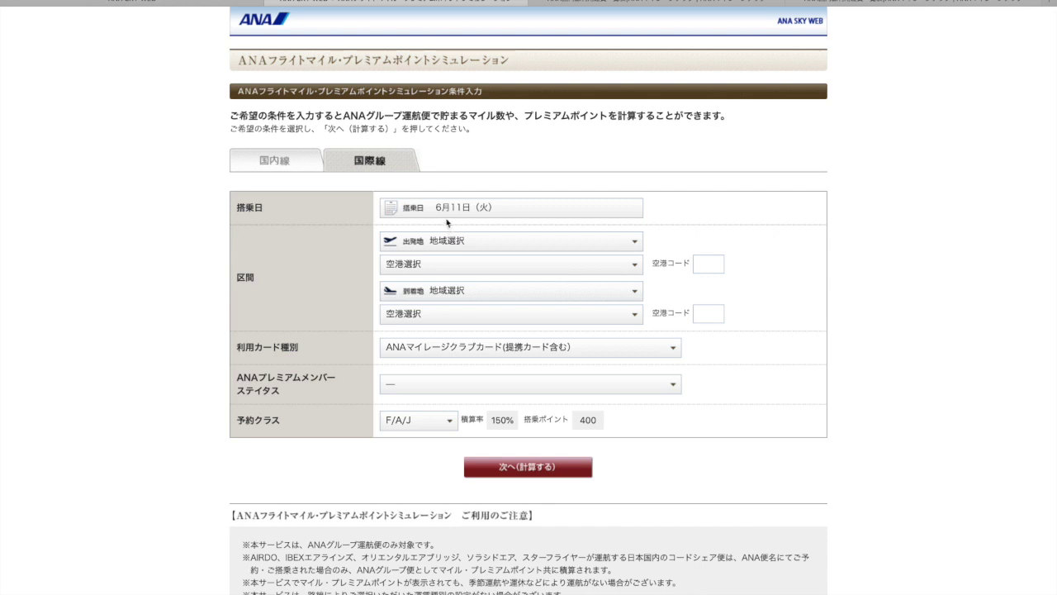
click(453, 239)
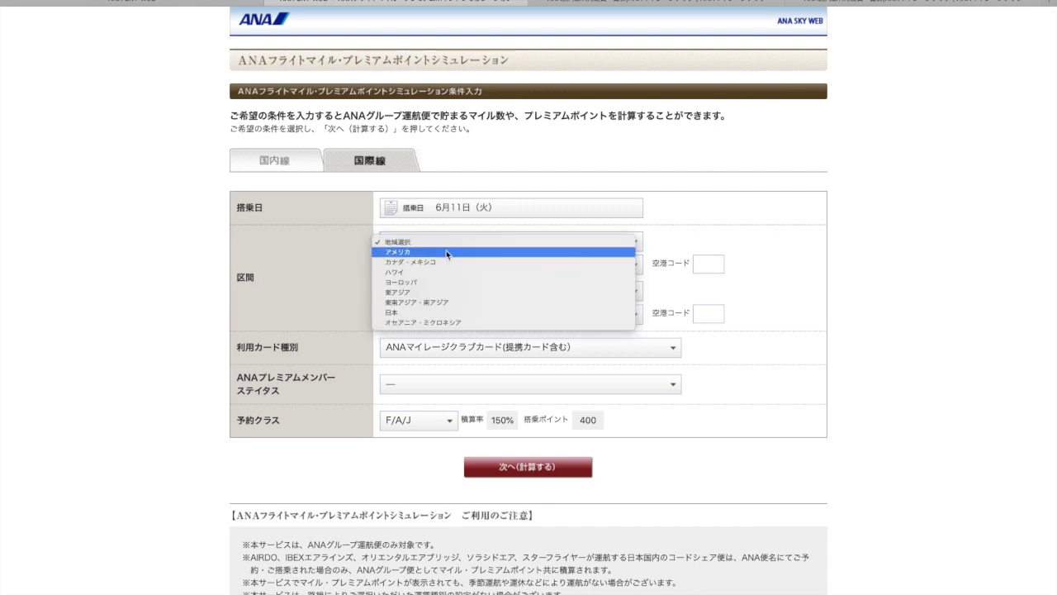
click(450, 312)
click(449, 263)
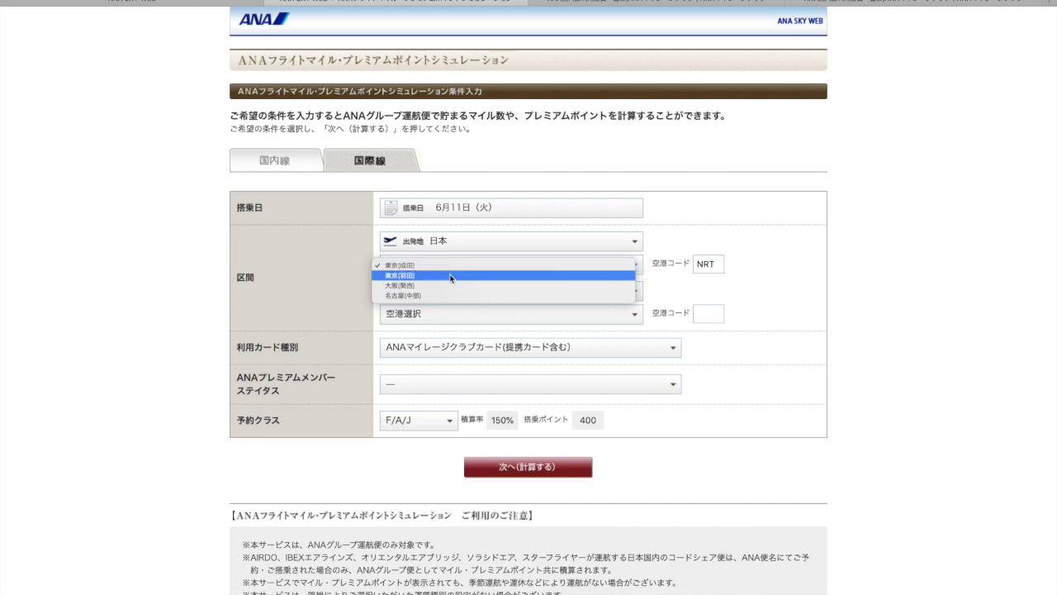
click(451, 265)
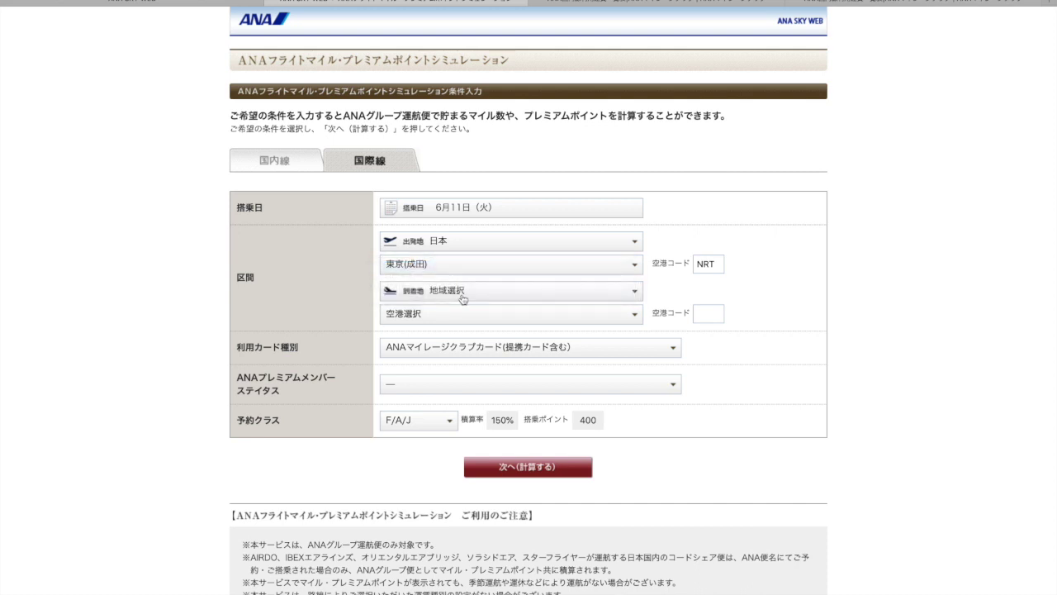
click(461, 294)
click(459, 350)
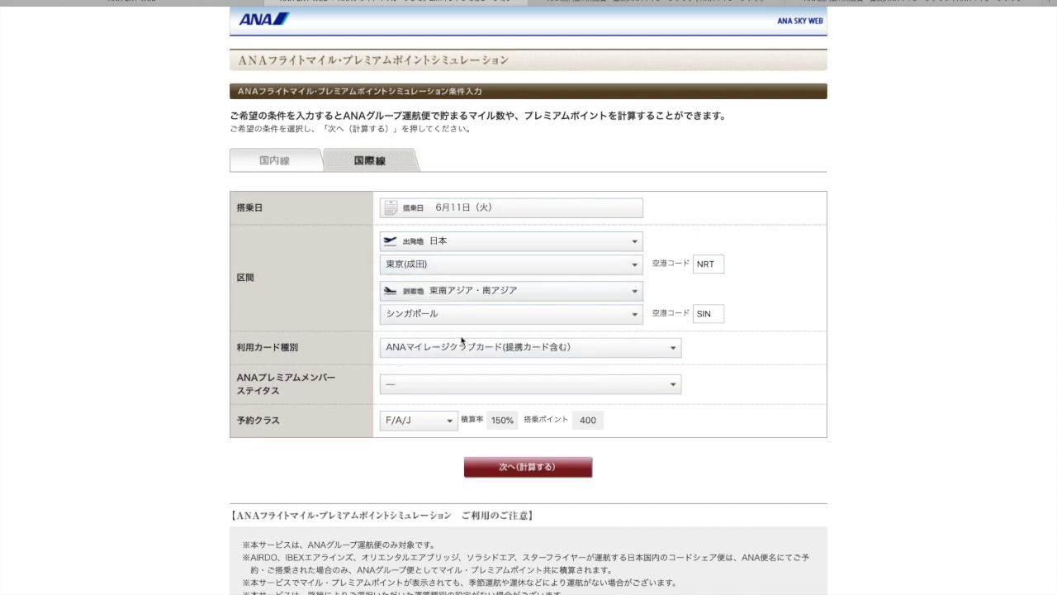
click(472, 315)
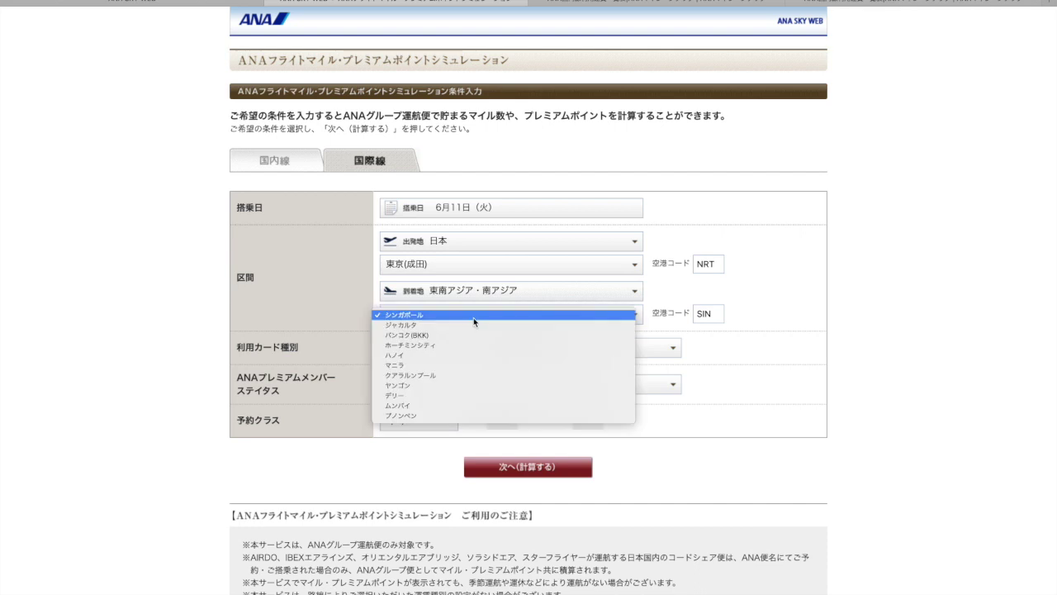
click(467, 375)
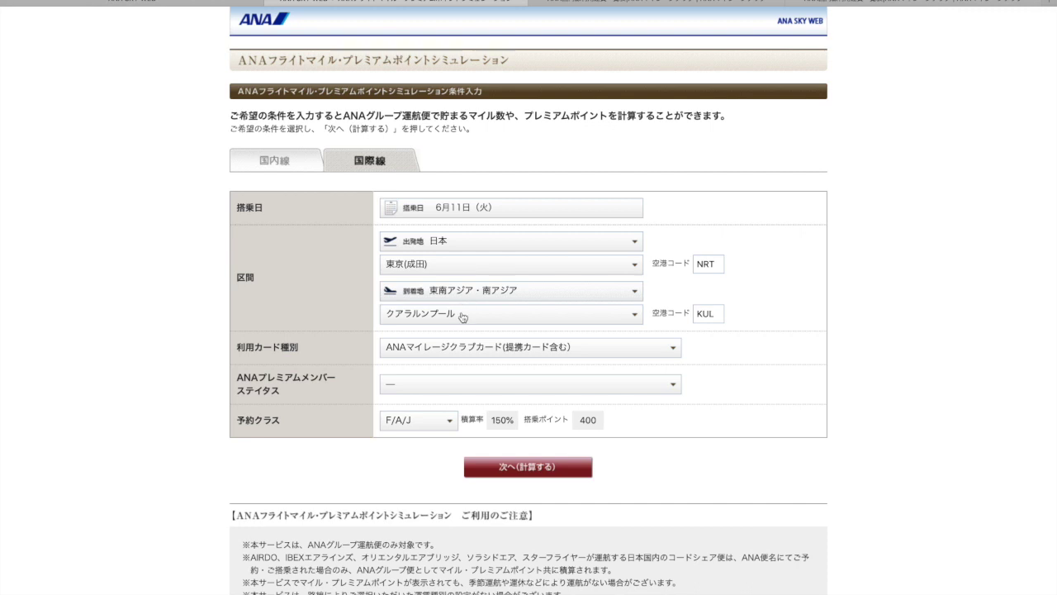
Set the card type to ANAカード ゴールド with no ANA premium member status
click(514, 350)
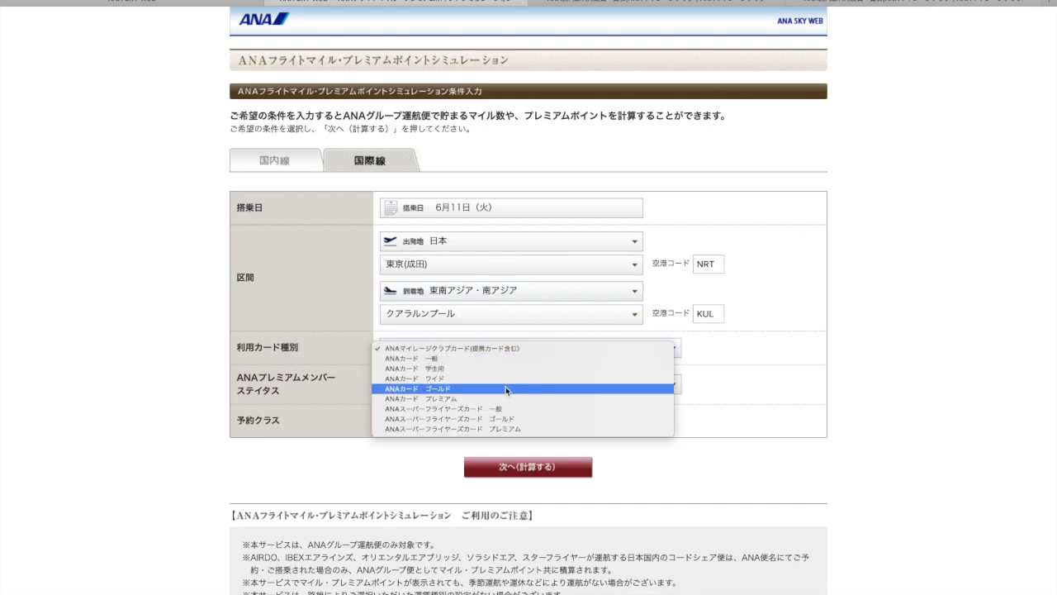
click(507, 389)
click(425, 346)
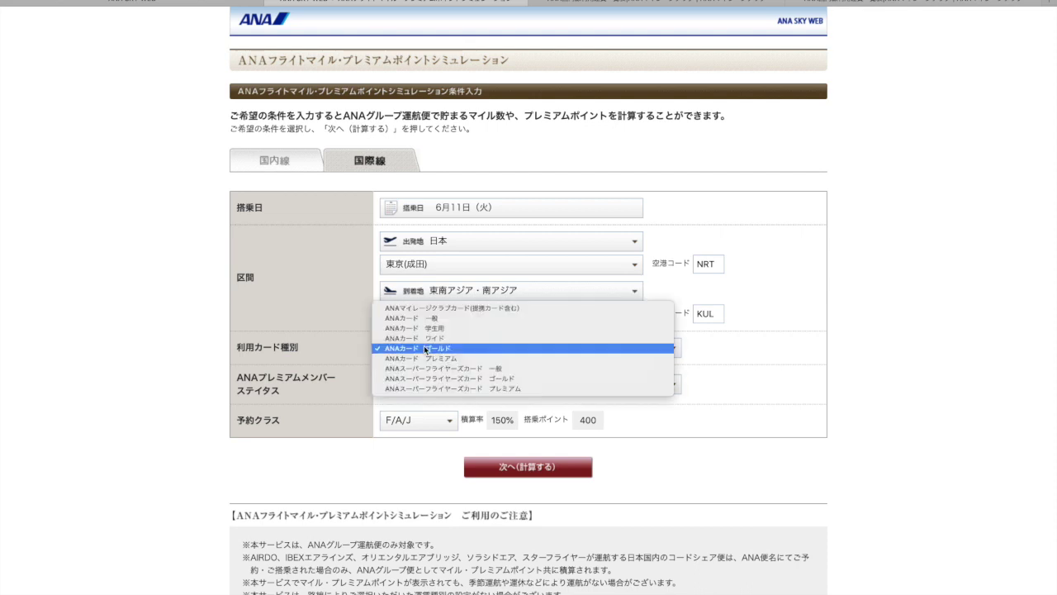
click(429, 353)
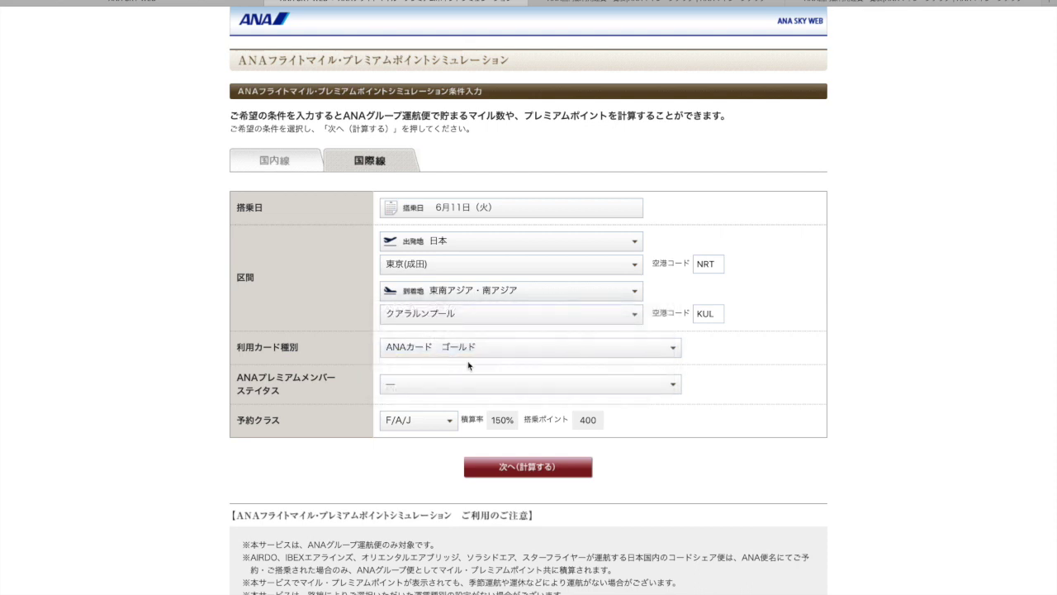
click(474, 387)
click(474, 386)
Review the booking class options and set the international simulation's booking class to G/E/Y/B/M
click(435, 425)
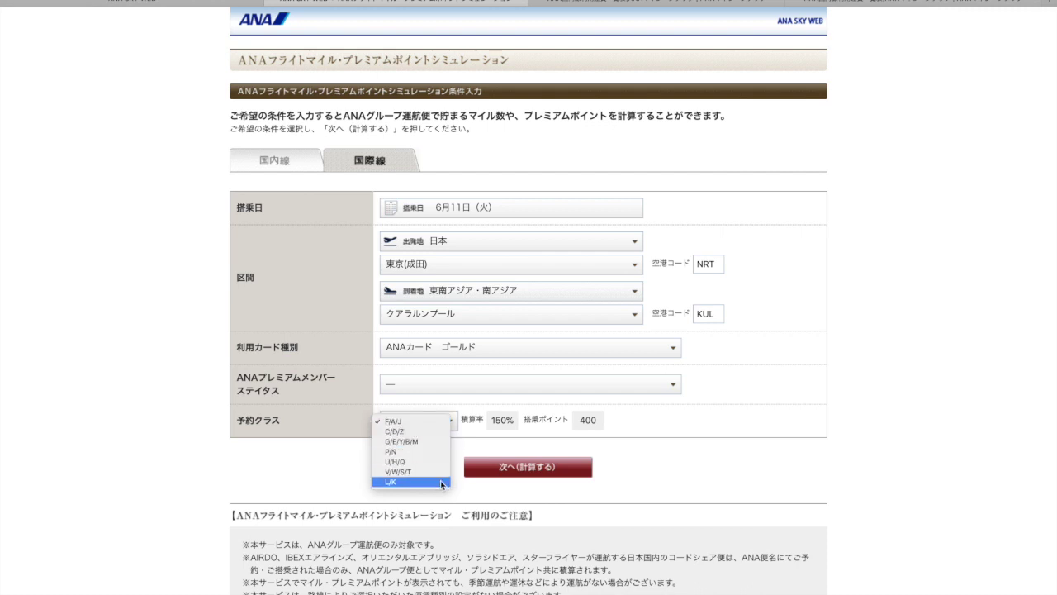
click(439, 431)
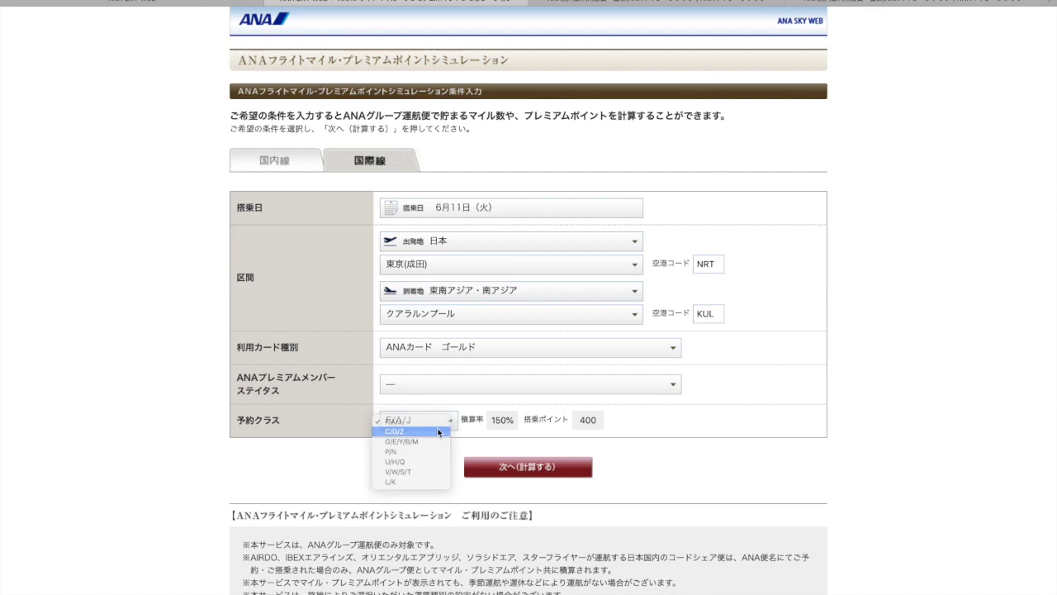
click(438, 423)
click(437, 433)
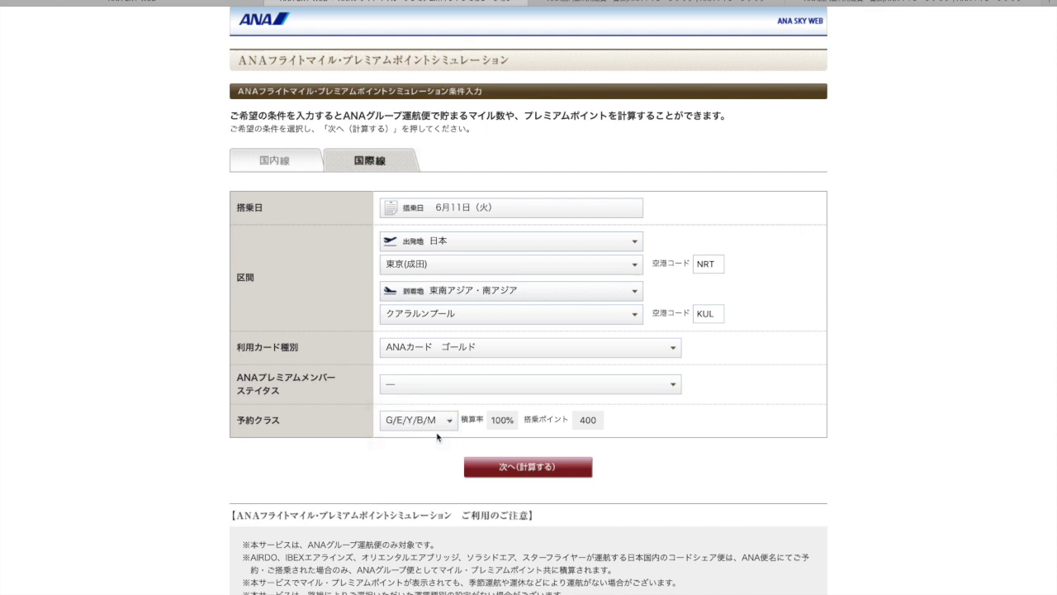
click(439, 426)
click(439, 425)
click(439, 426)
key(Escape)
click(439, 417)
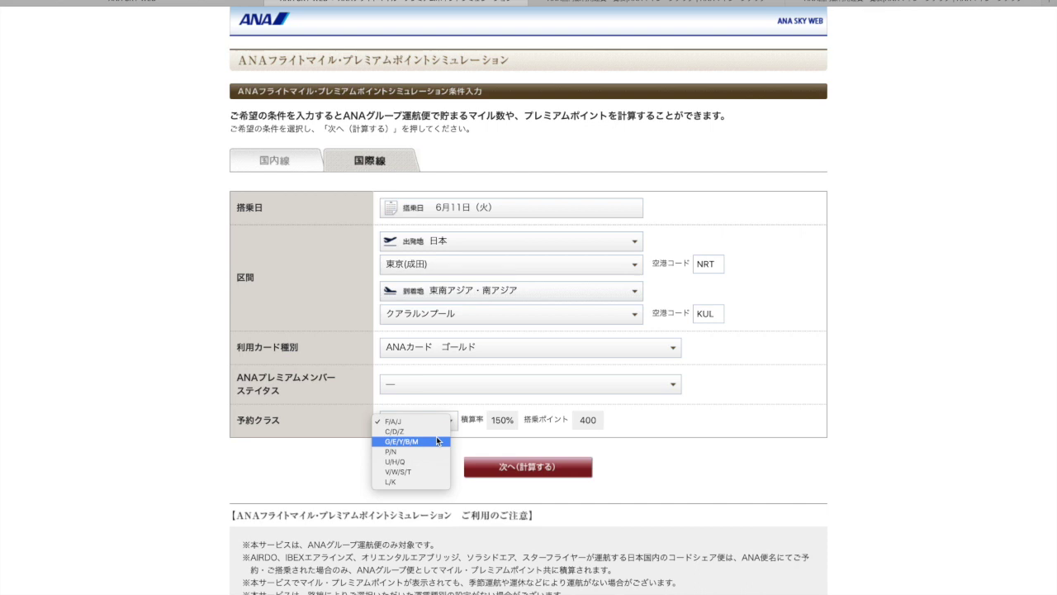
click(438, 441)
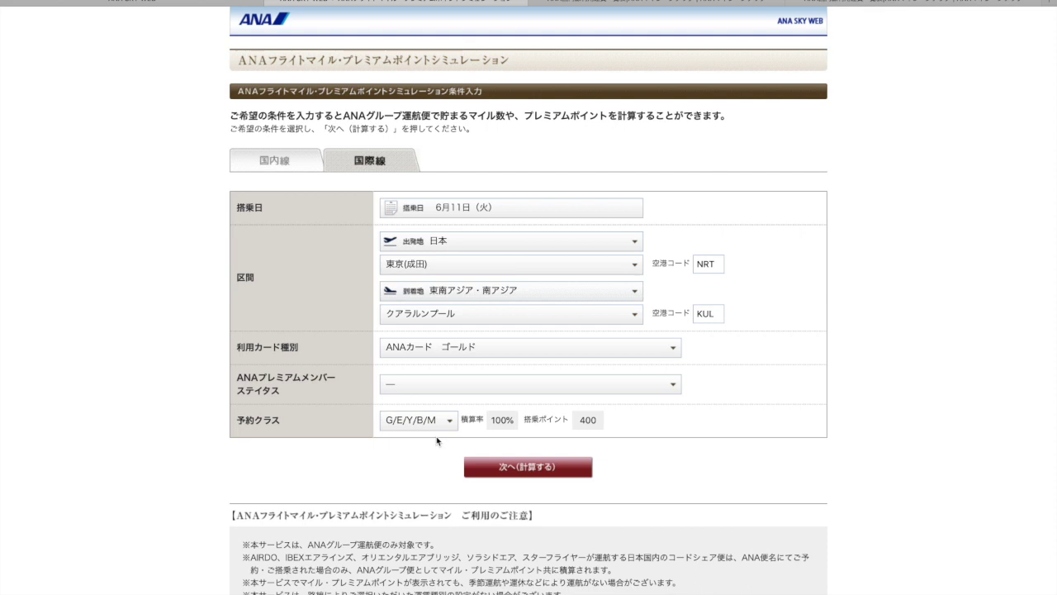
click(435, 419)
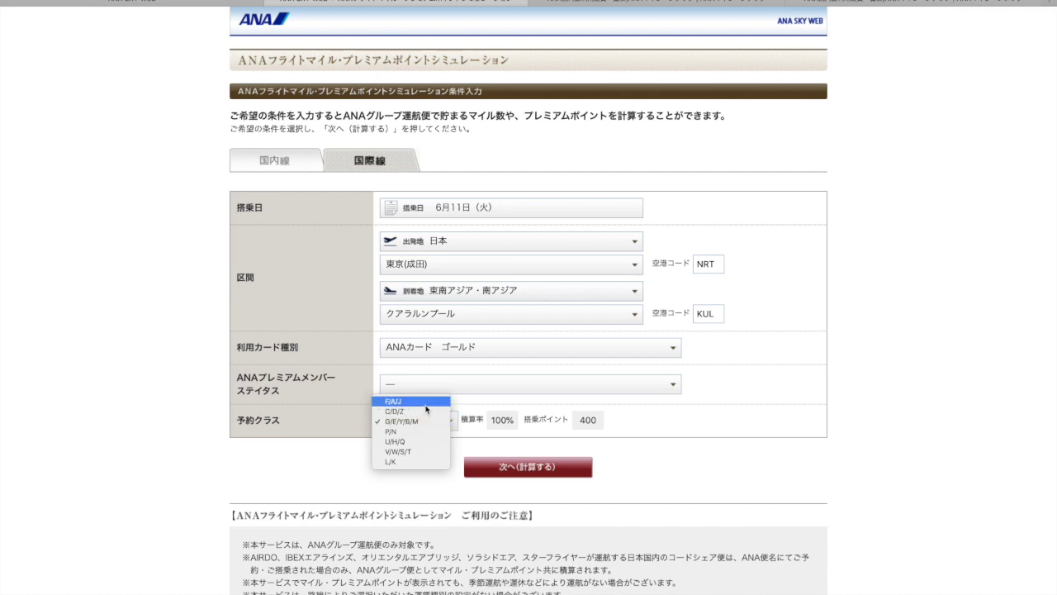
click(426, 420)
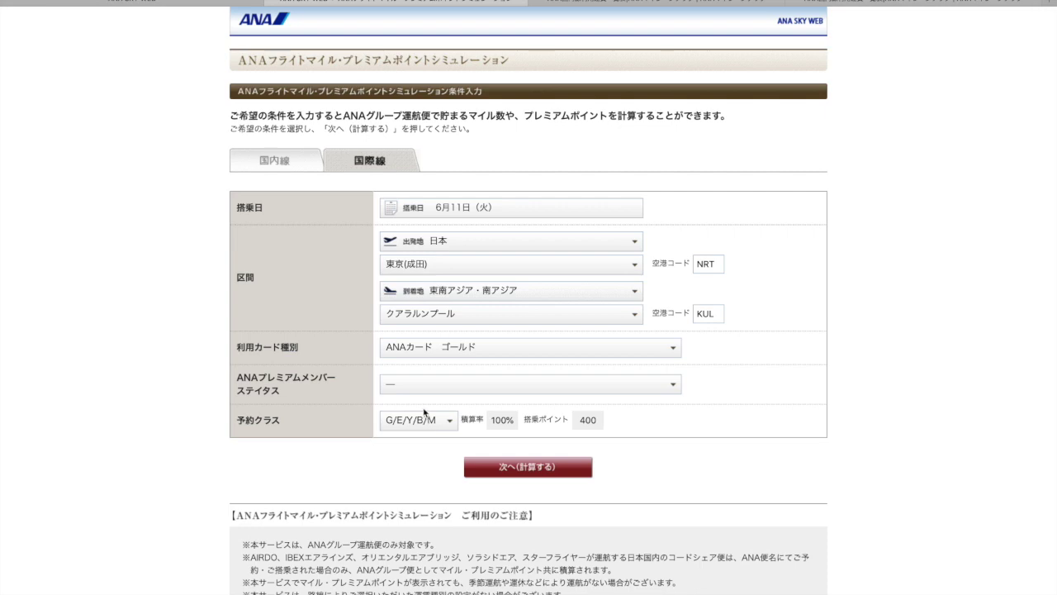
Return from the itinerary to the ANA top page, switch to the 国際線航空券 search, and set the departure to 東京(成田)
click(165, 3)
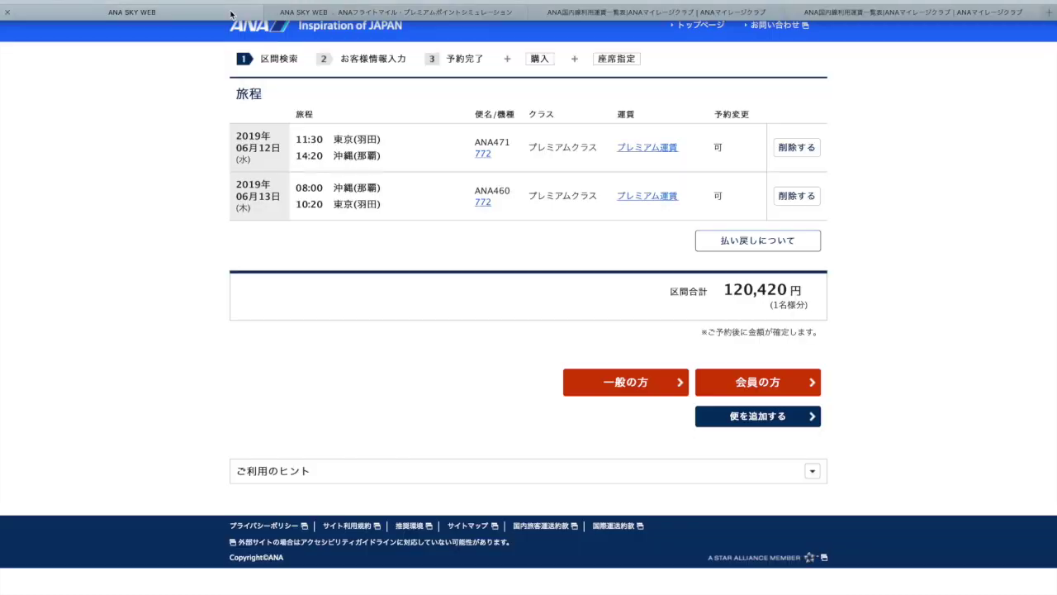
click(280, 31)
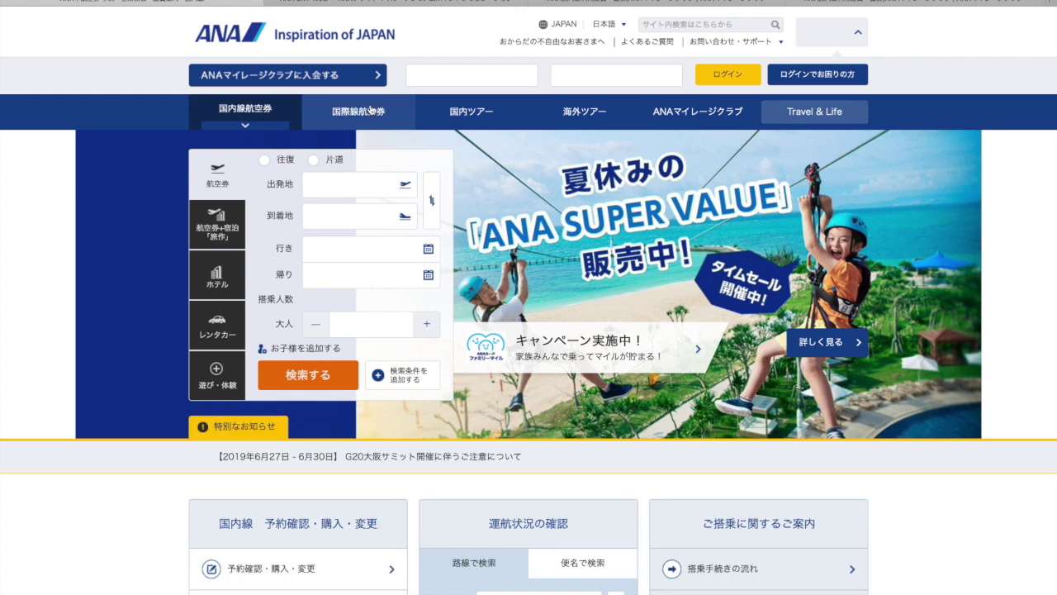
click(371, 110)
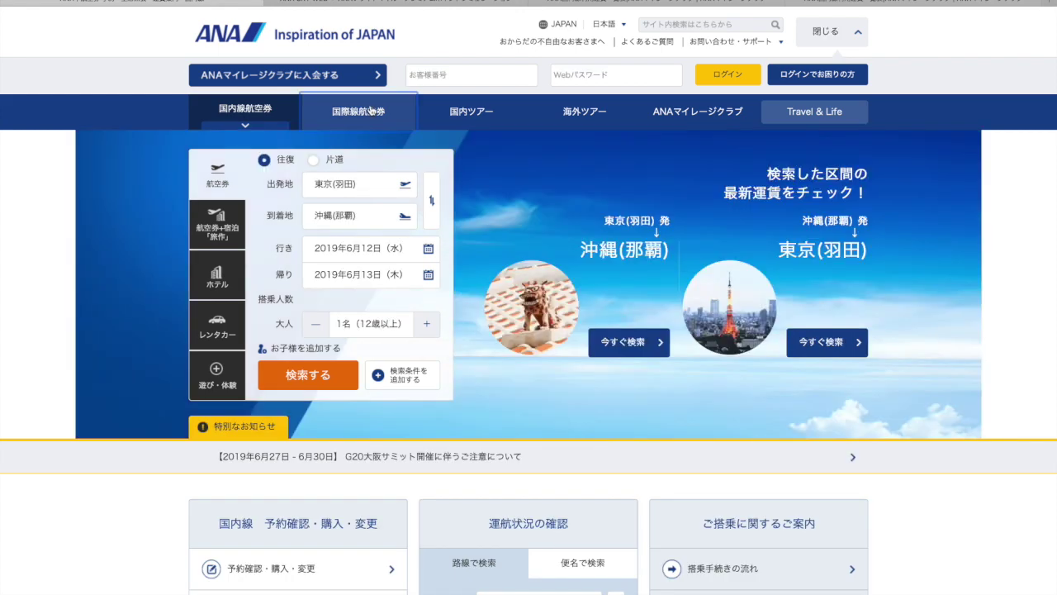
click(314, 160)
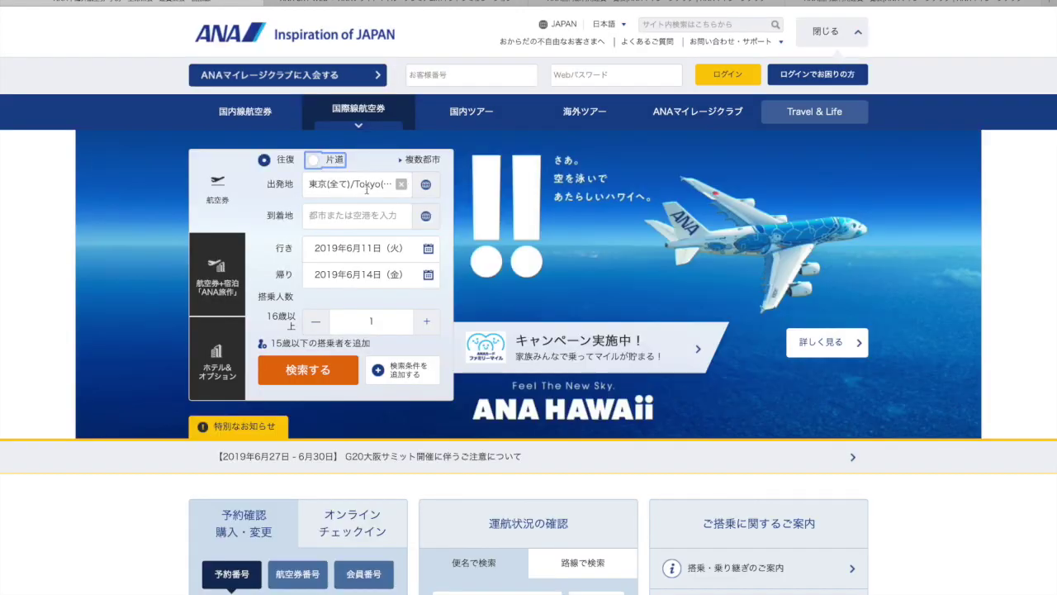
click(426, 184)
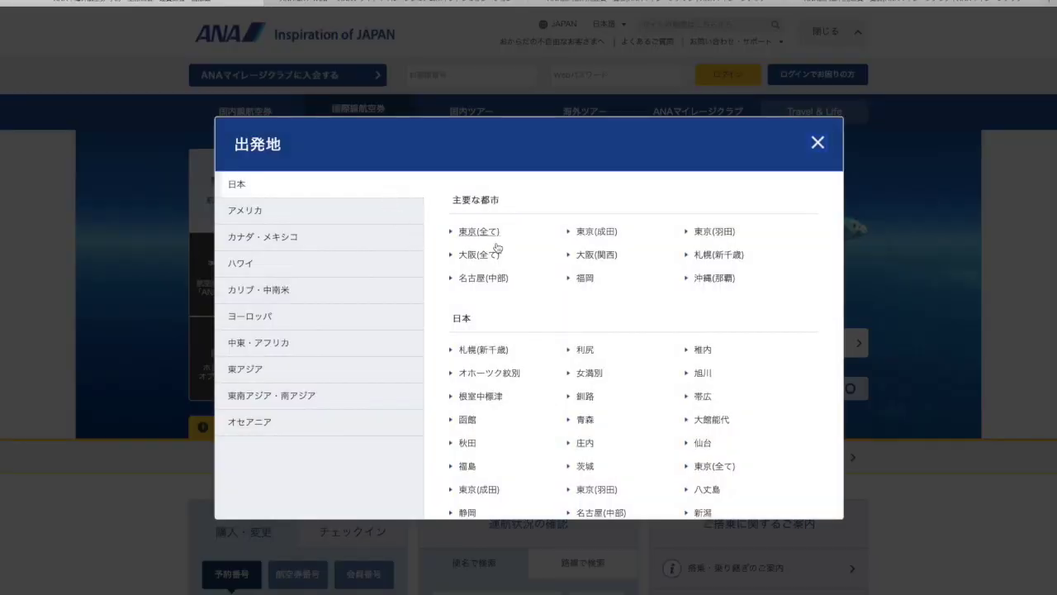
click(593, 239)
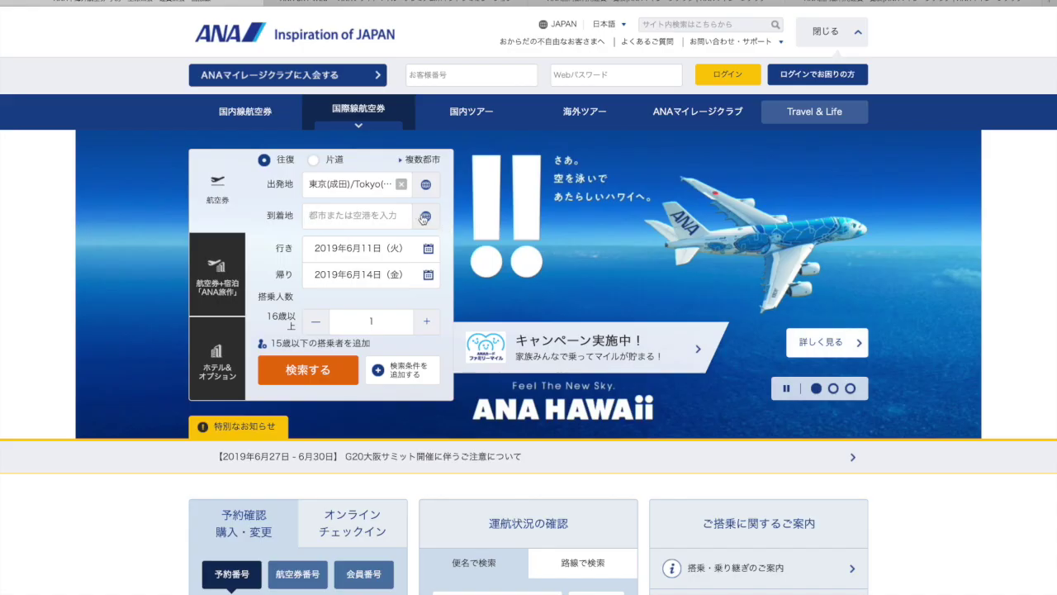
Set the arrival city of the international flight search to クアラルンプール under 東南アジア・南アジア
click(426, 216)
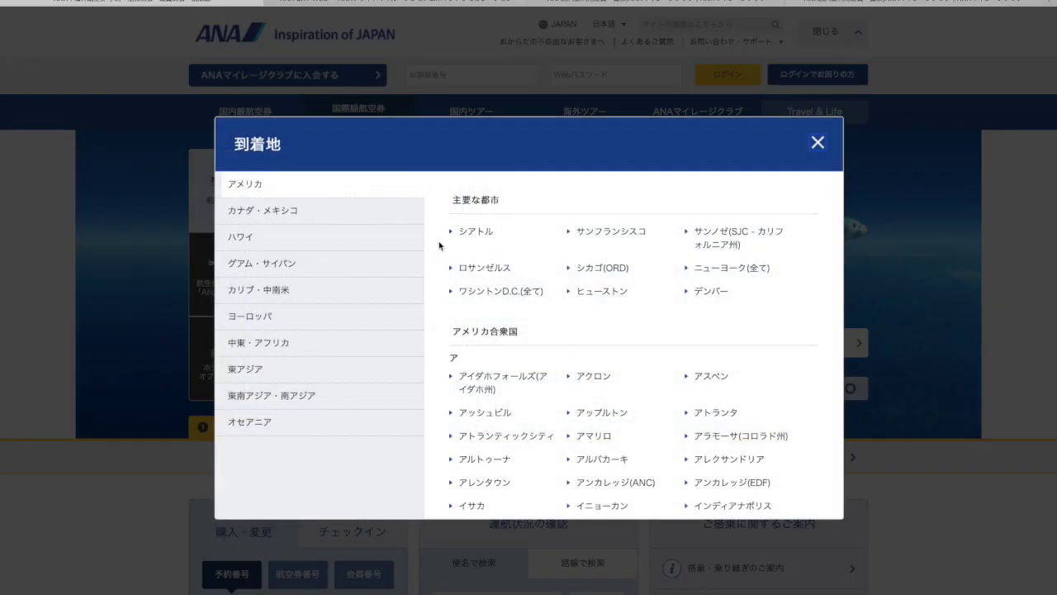
click(336, 396)
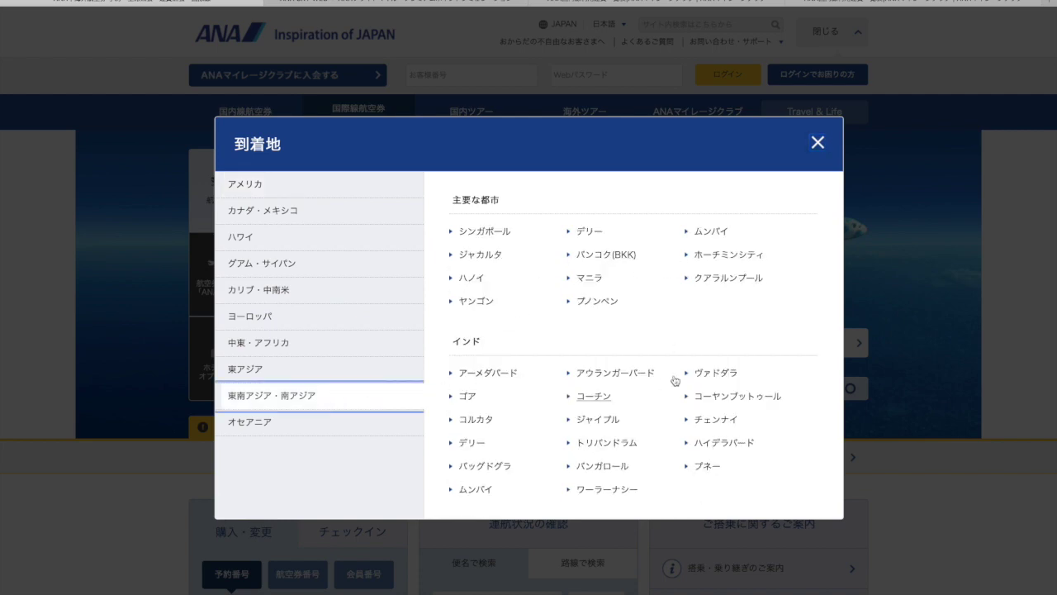
click(725, 281)
Set the outbound date to 2019年6月11日 and the return date to 2019年6月14日 in the flight search
click(393, 333)
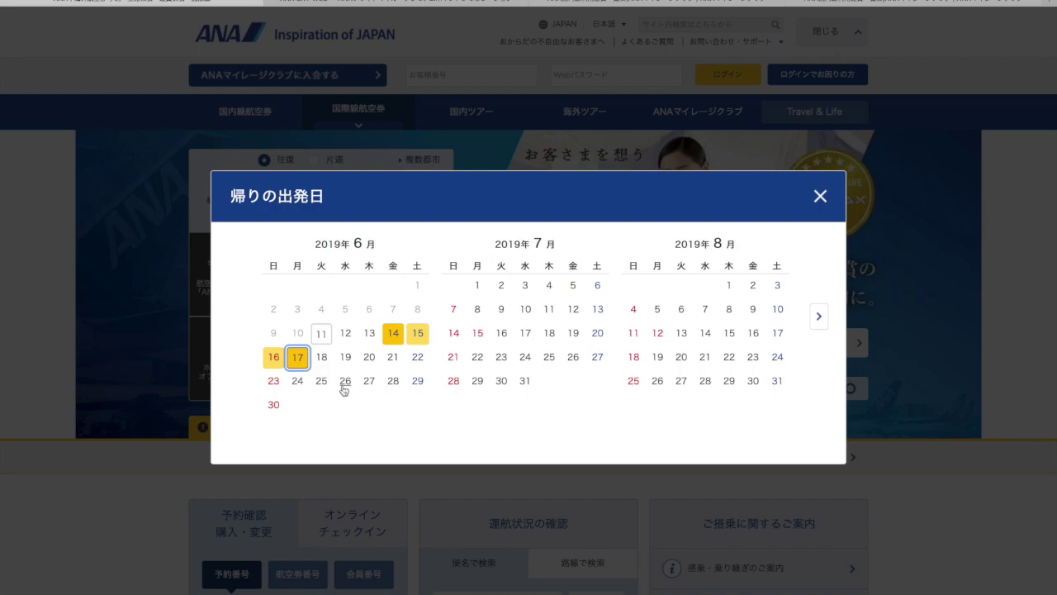
click(322, 333)
click(350, 259)
click(319, 336)
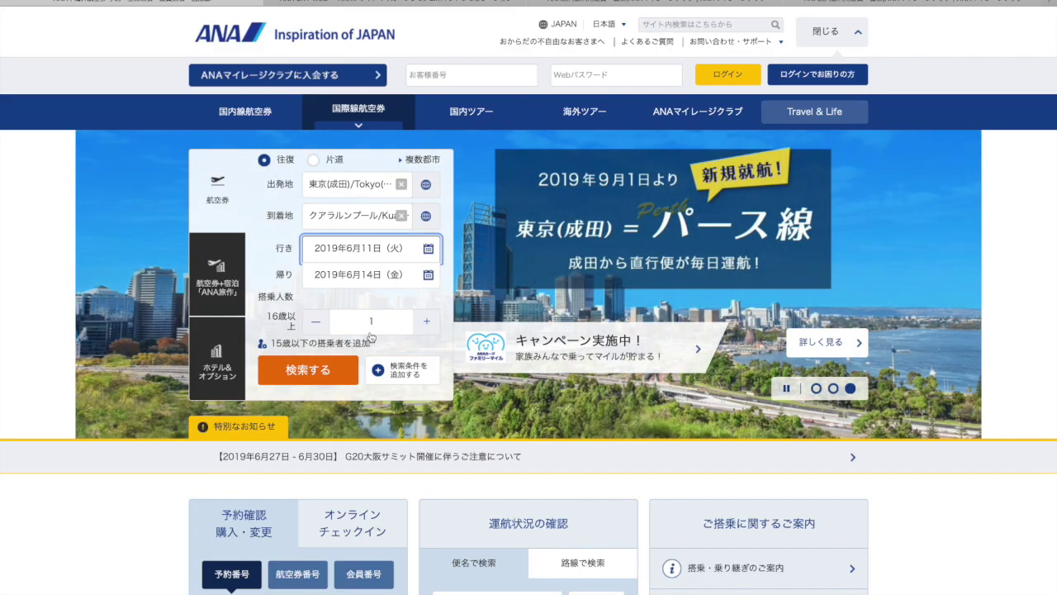
Expand the additional search conditions, choose エコノミークラス as the cabin class, and run the flight search
click(397, 369)
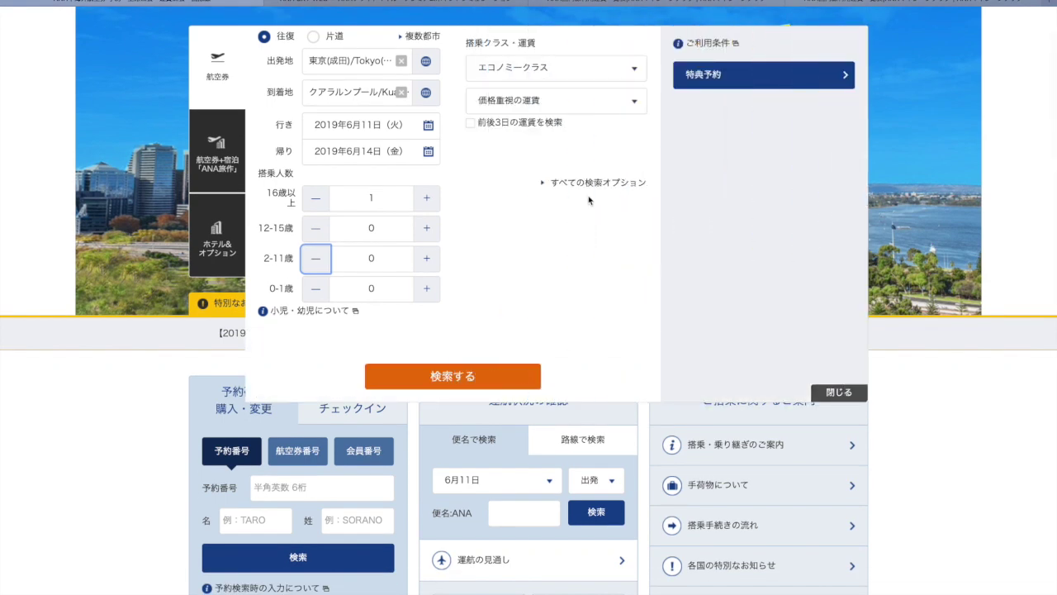
click(625, 80)
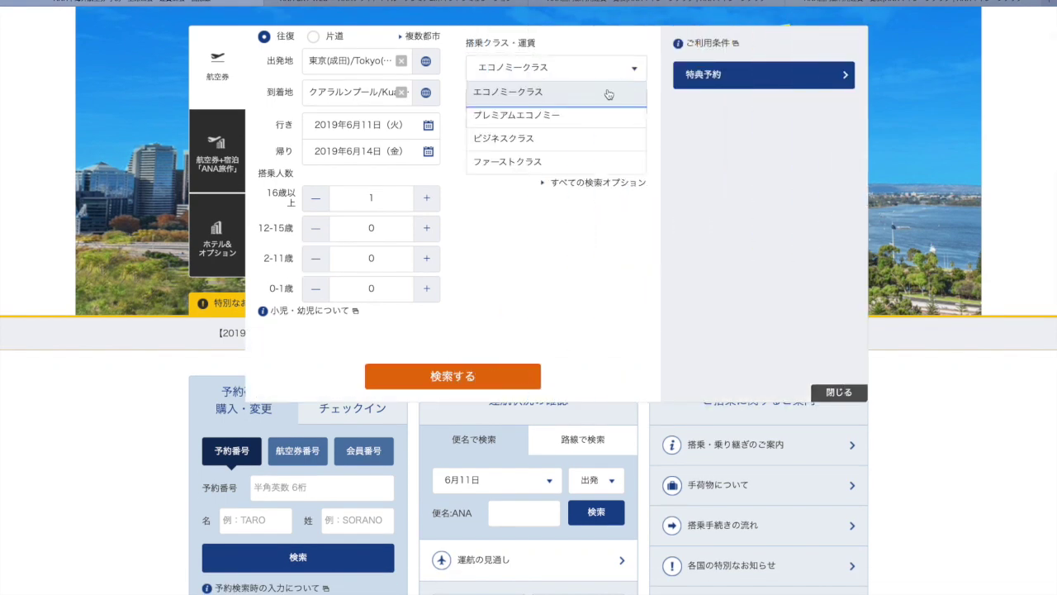
click(598, 96)
click(495, 377)
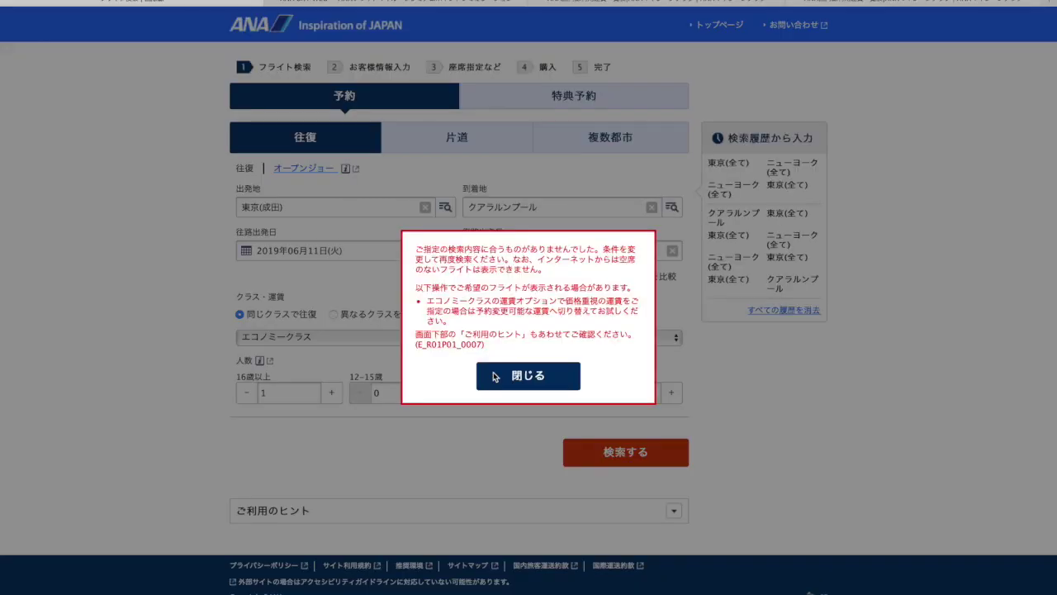
Dismiss the search message, change the outbound date to 2019年6月18日 and the return to 6月26日, and search again
click(494, 377)
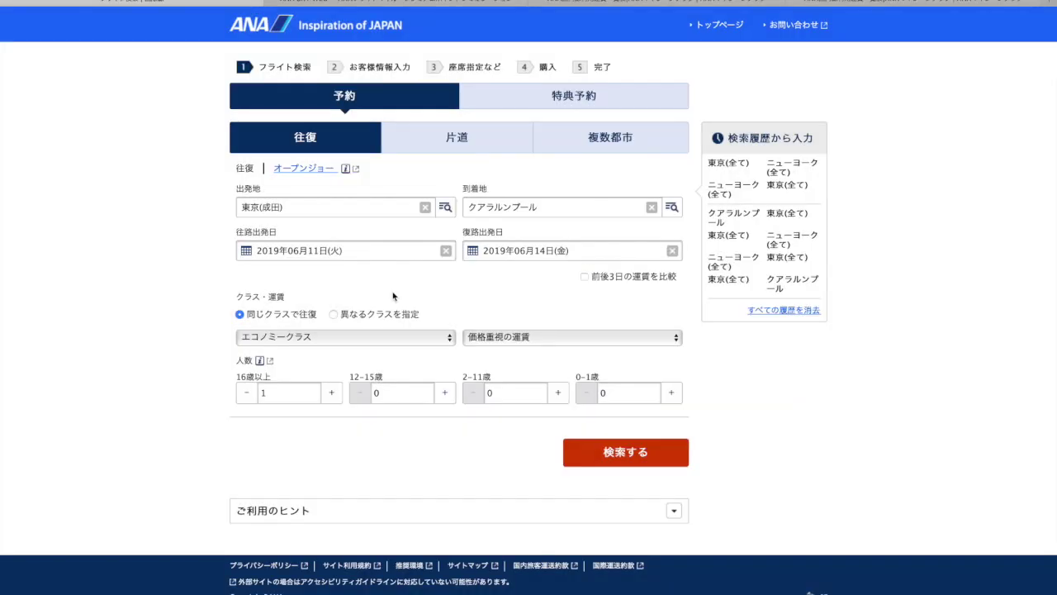
click(406, 252)
click(319, 418)
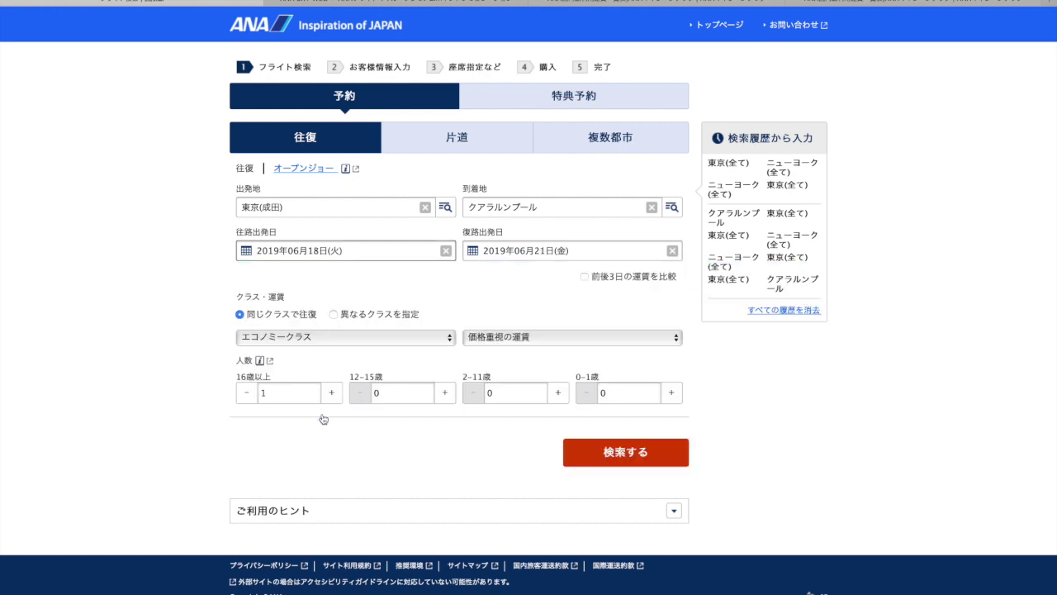
click(492, 251)
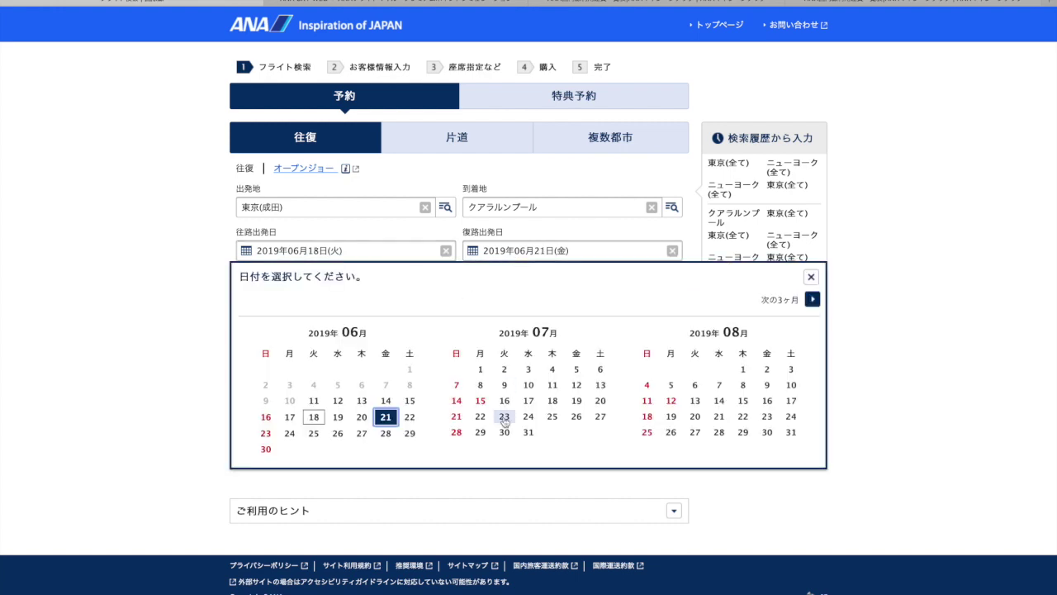
click(337, 433)
click(575, 450)
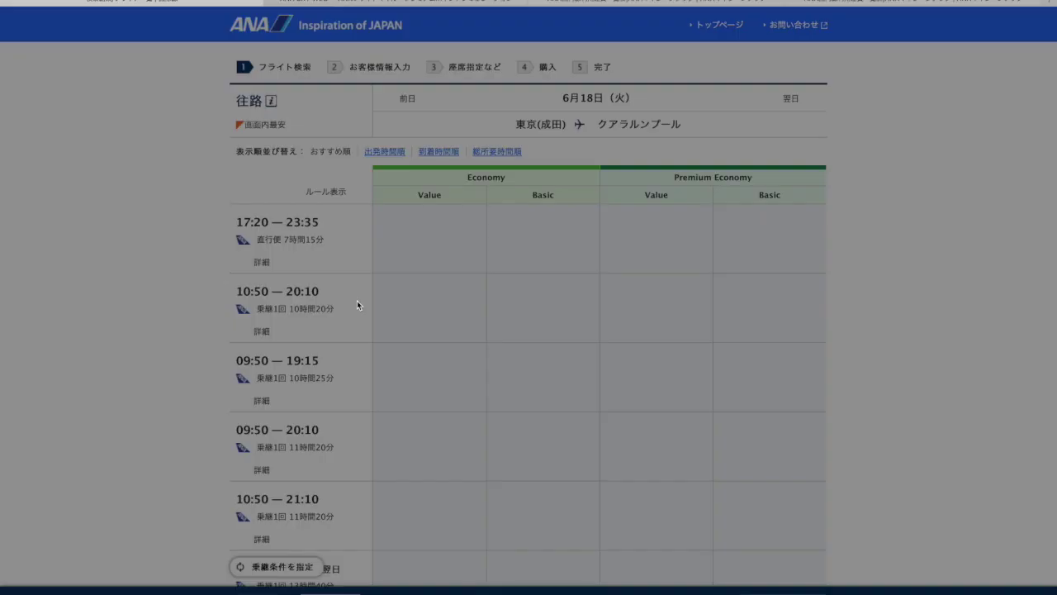
Check the Economy Value fare's booking class, try V/W/S/T in the mileage simulation to see its accrual, and restore G/E/Y/B/M
scroll(517, 343, down, 1)
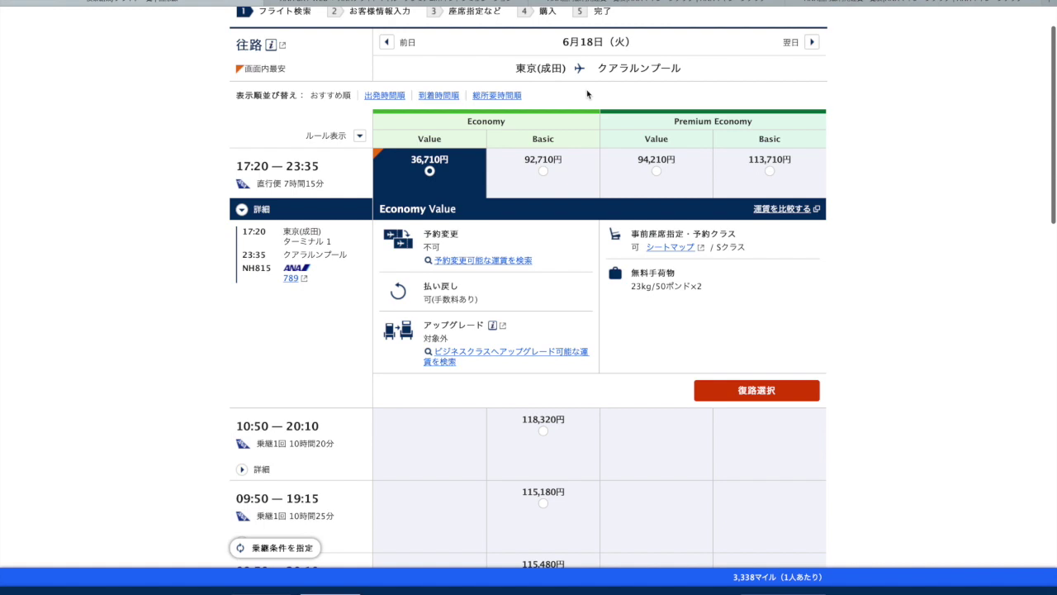
scroll(542, 206, down, 1)
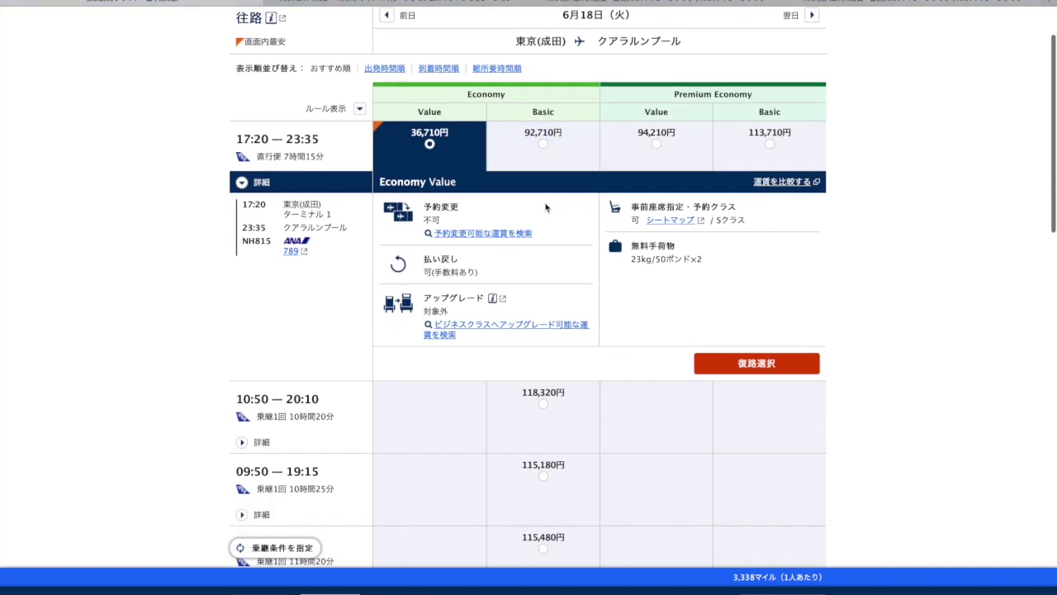
drag(710, 220, 751, 223)
click(502, 8)
click(441, 423)
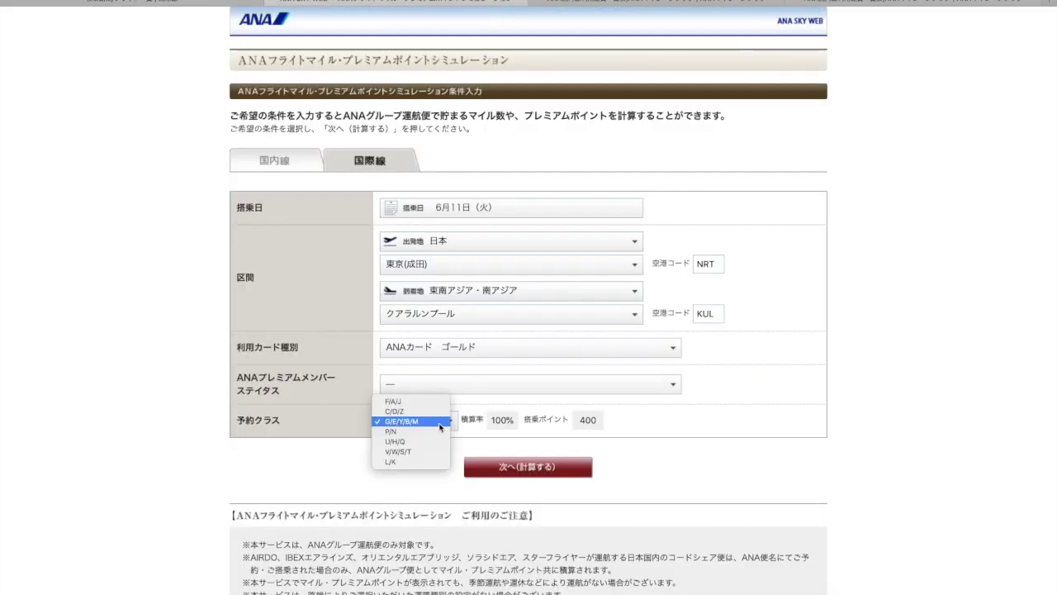
click(431, 451)
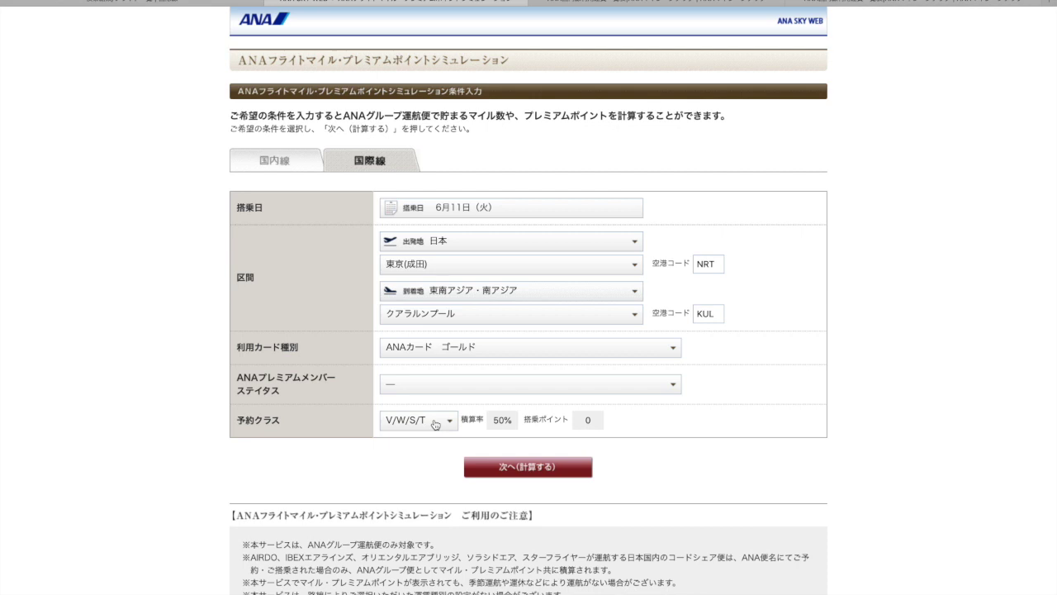
click(435, 425)
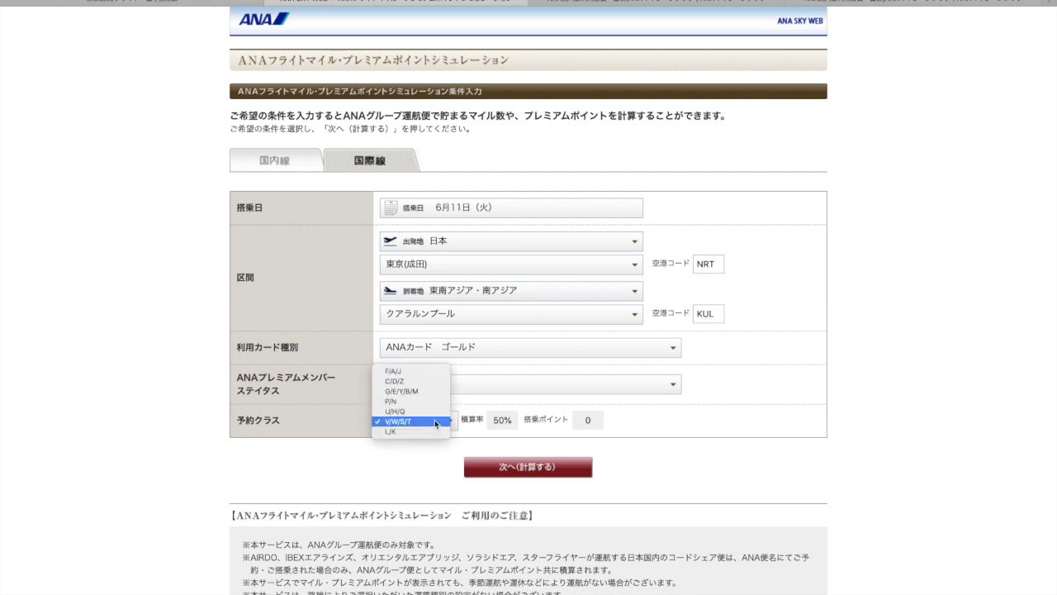
click(431, 391)
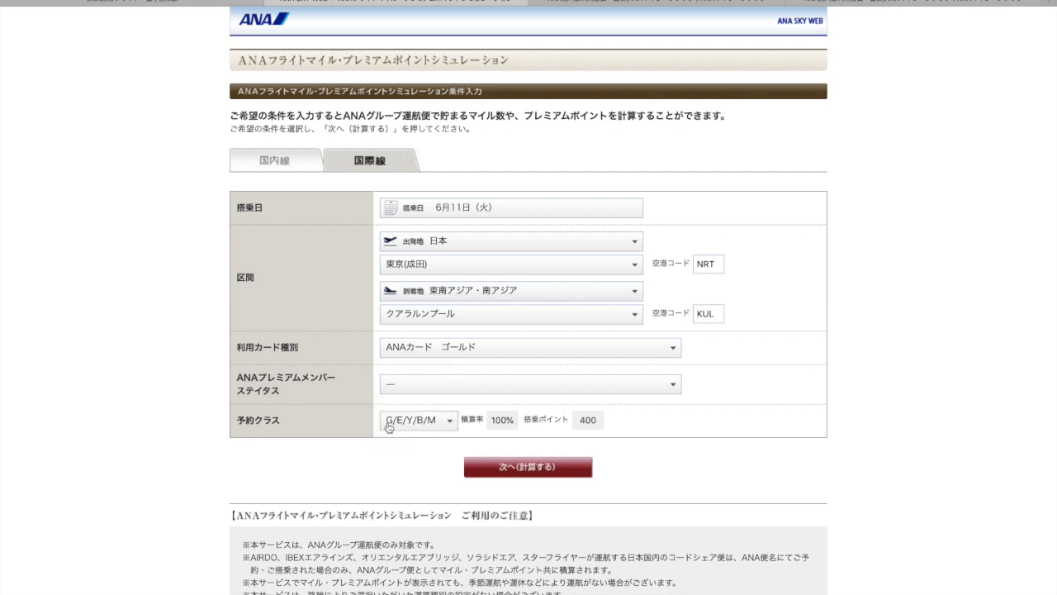
Check the 17:20 flight's Economy Basic booking class, try U/H/Q in the mileage simulation, and restore G/E/Y/B/M
click(248, 7)
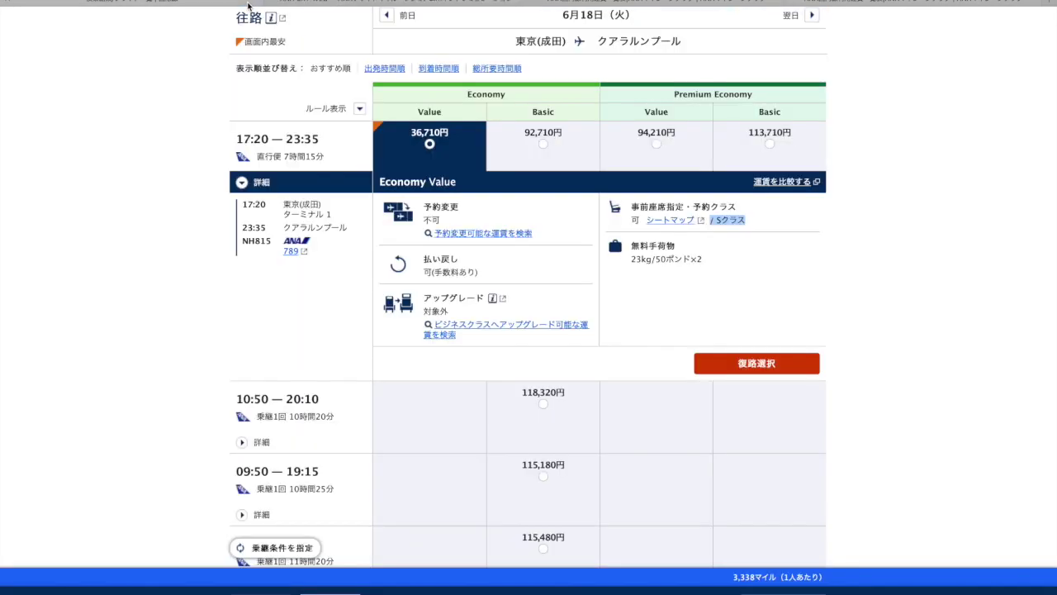
scroll(574, 275, up, 1)
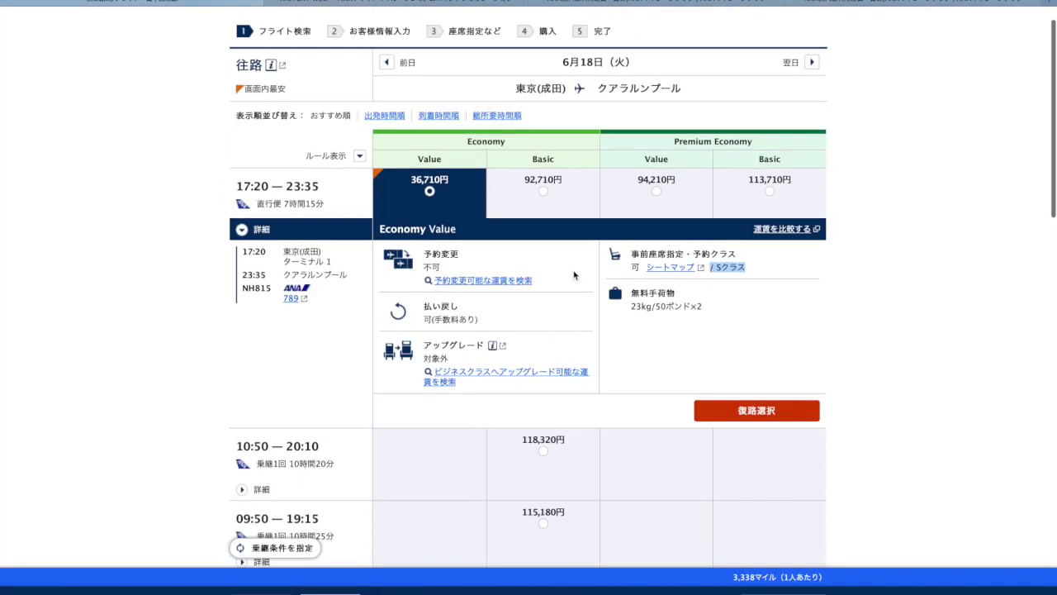
click(543, 190)
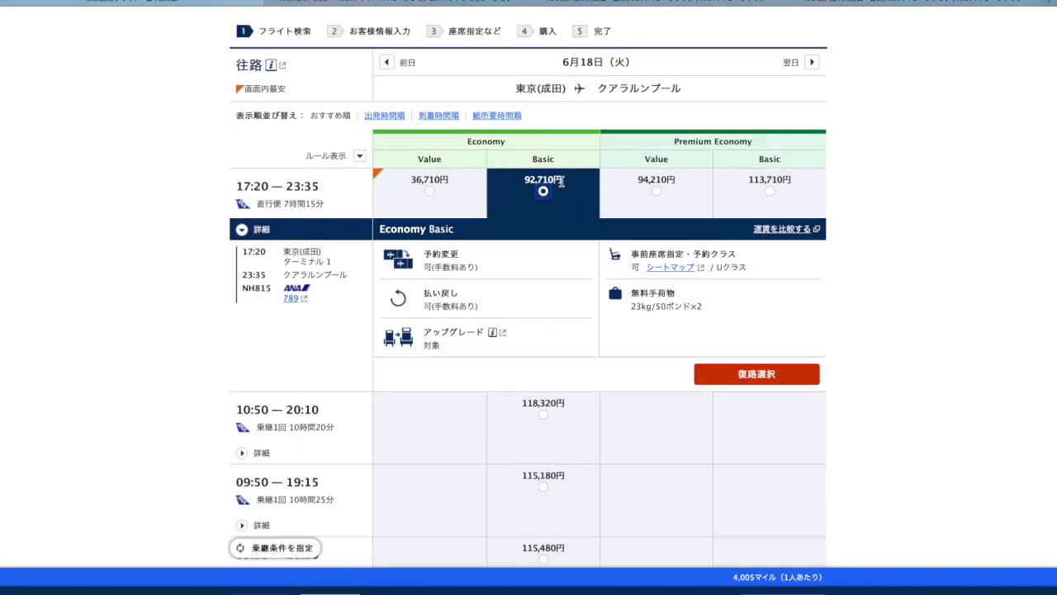
click(499, 7)
click(425, 421)
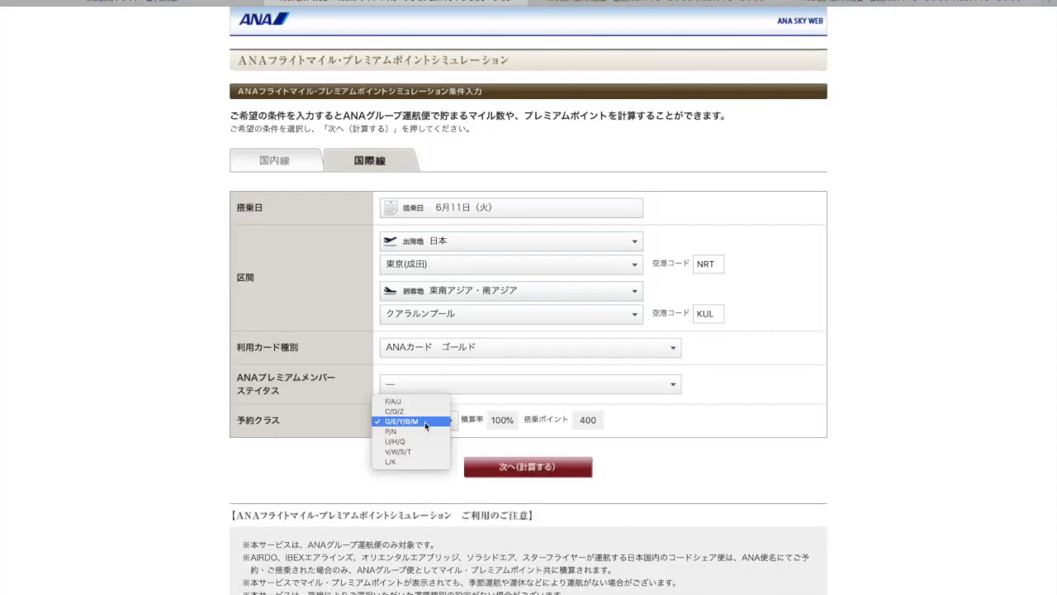
click(413, 441)
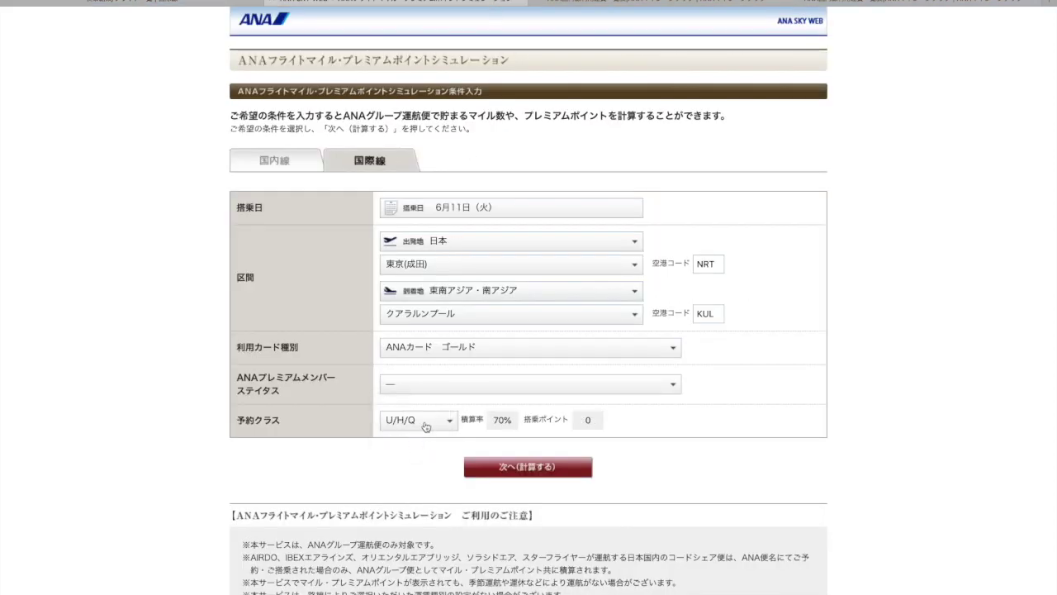
click(425, 426)
click(426, 401)
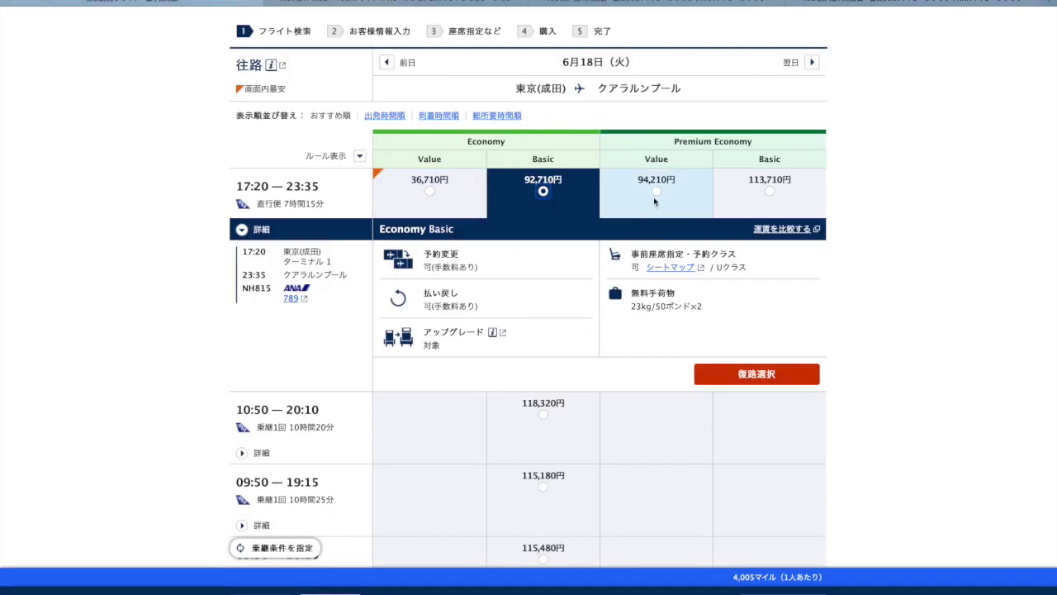
Compare the fare, booking class and change conditions of Economy Value and Economy Basic on the 17:20 outbound flight
scroll(557, 239, down, 1)
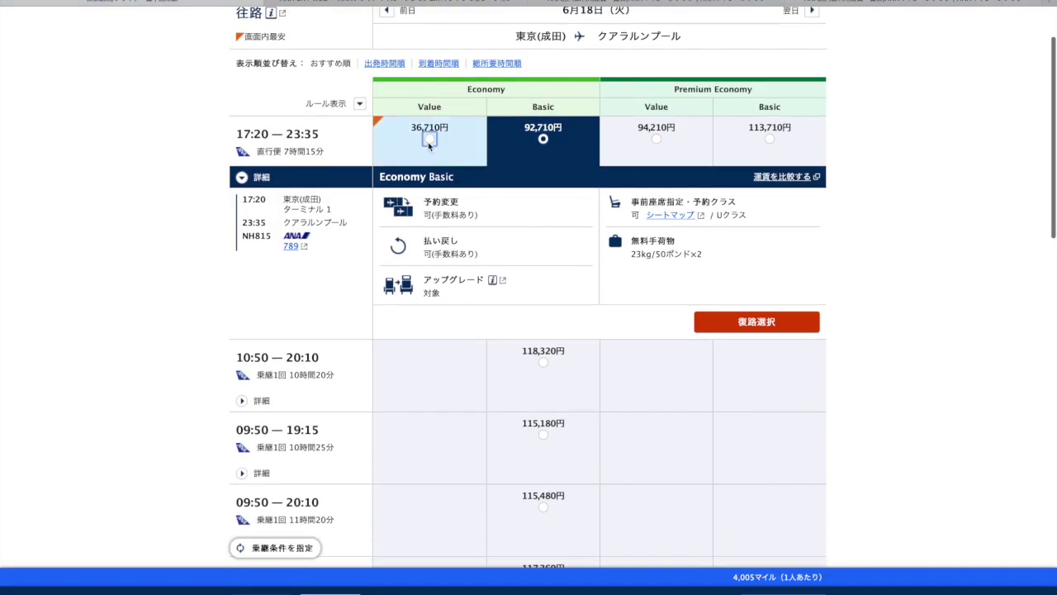
click(429, 141)
click(542, 140)
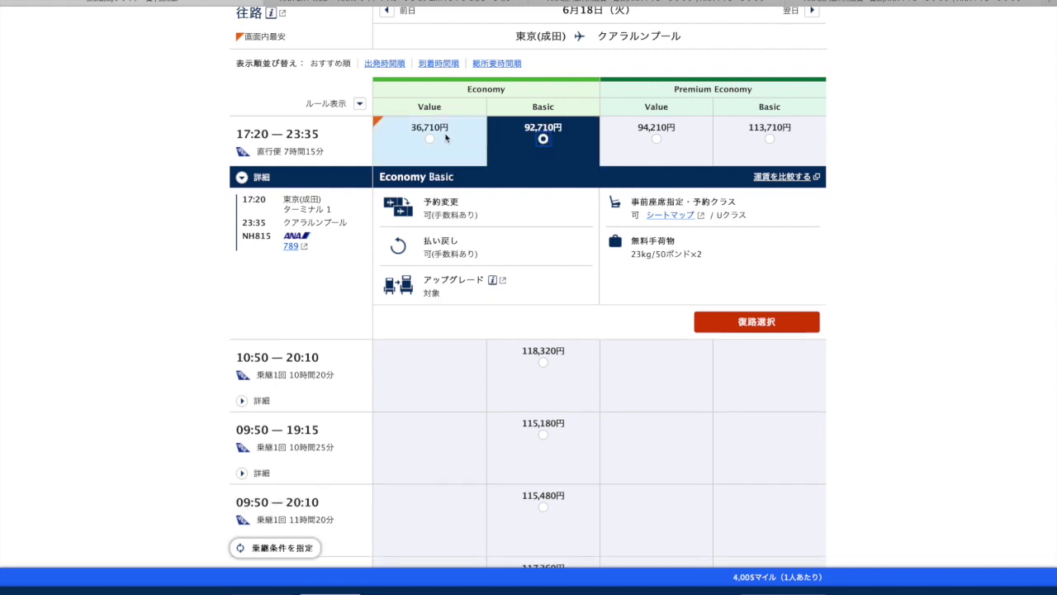
click(428, 141)
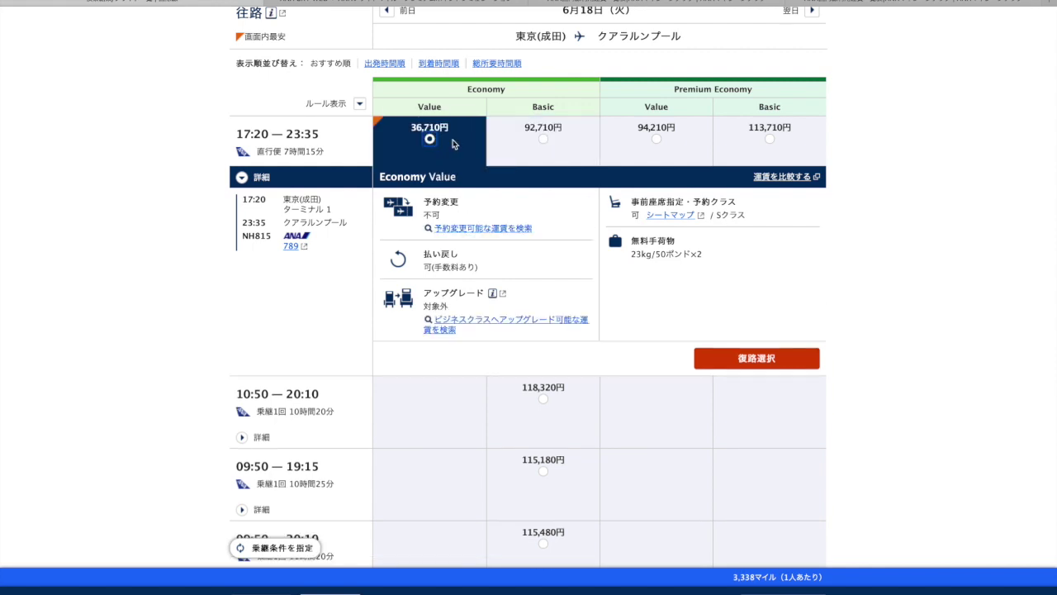
click(544, 142)
scroll(531, 256, down, 1)
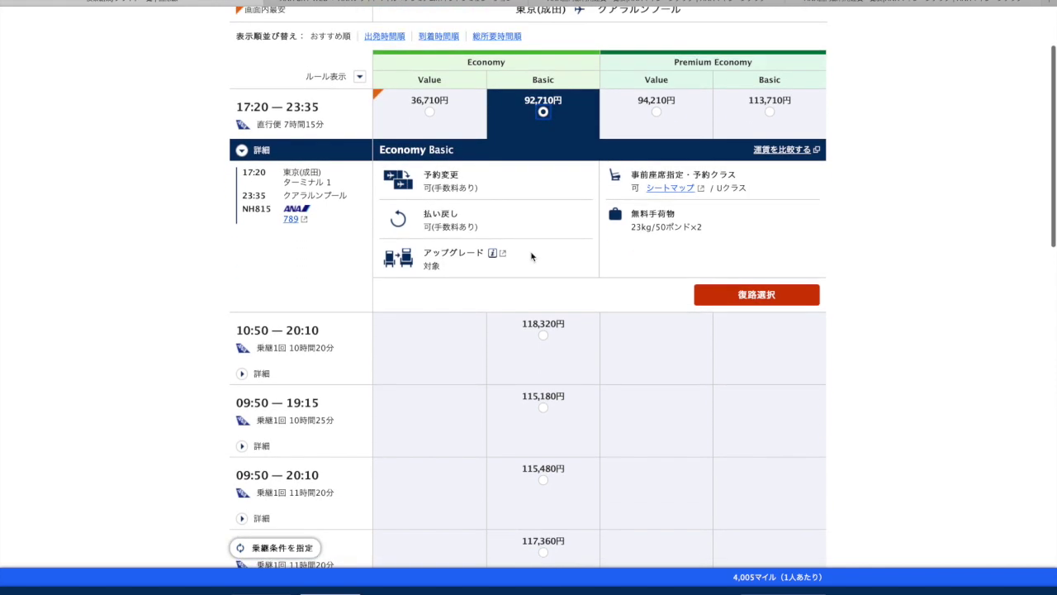
click(430, 113)
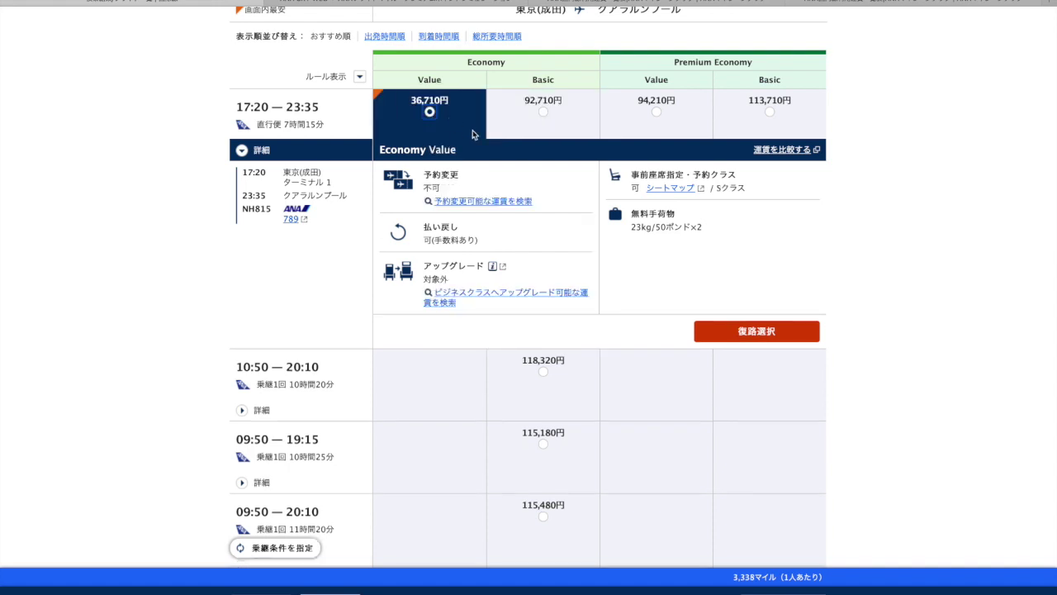
click(540, 115)
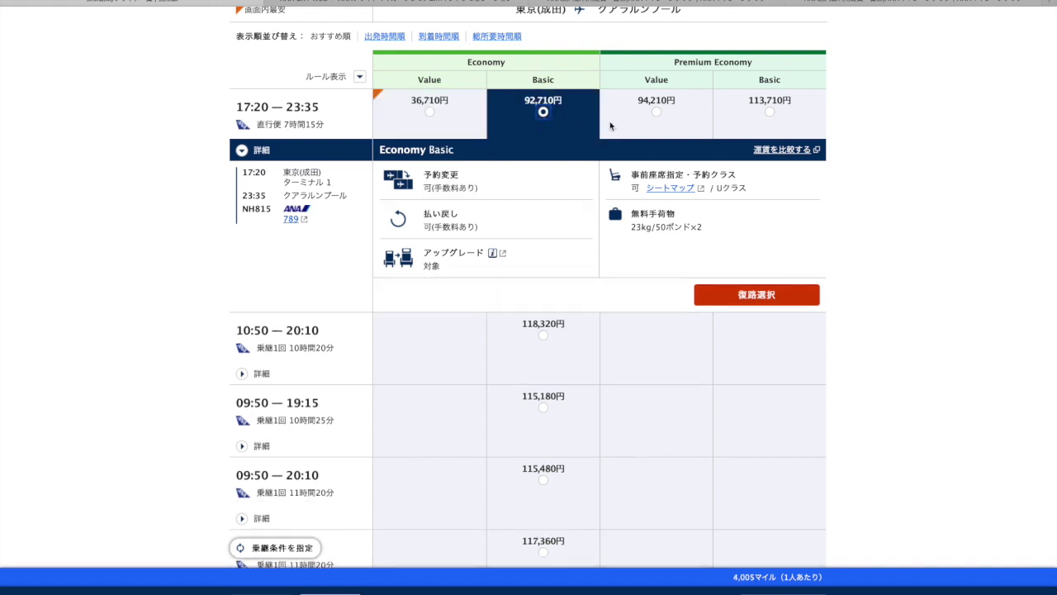
Examine the Premium Economy Value and Basic fares of the 17:20 flight and compare them with the Economy fares
click(656, 112)
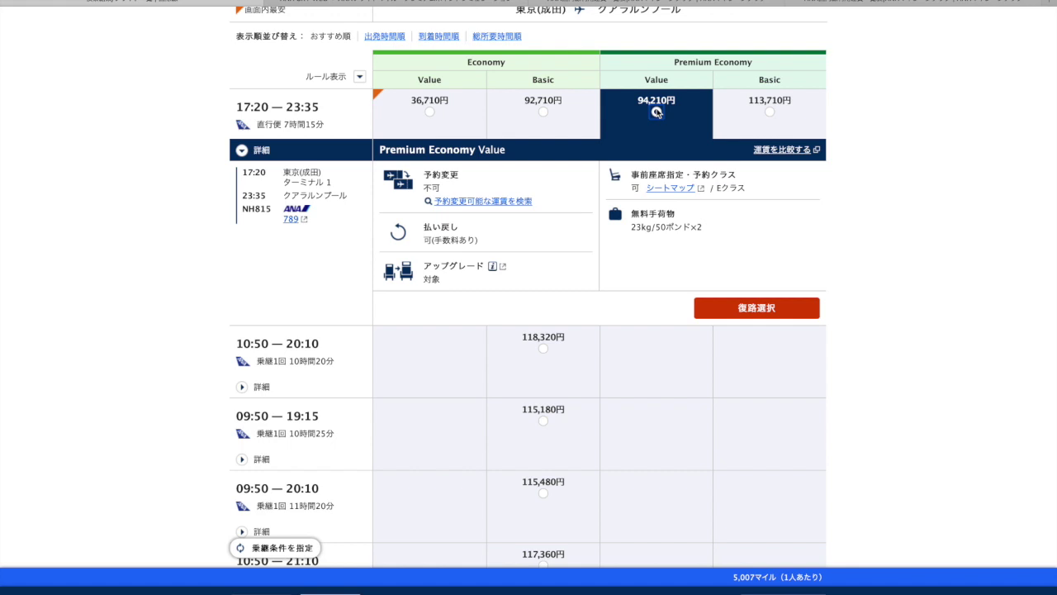
click(769, 112)
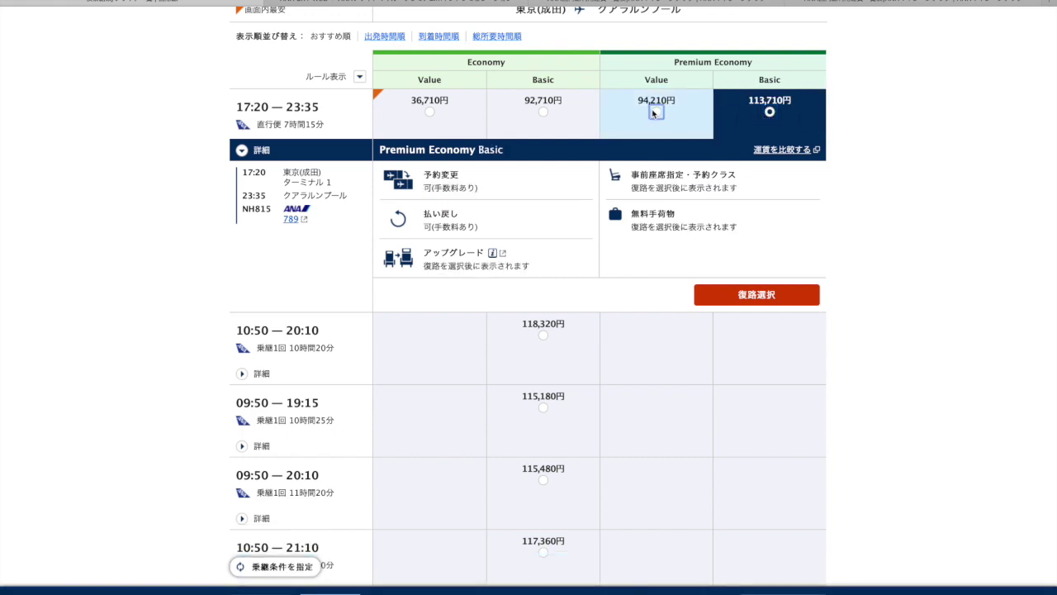
click(655, 113)
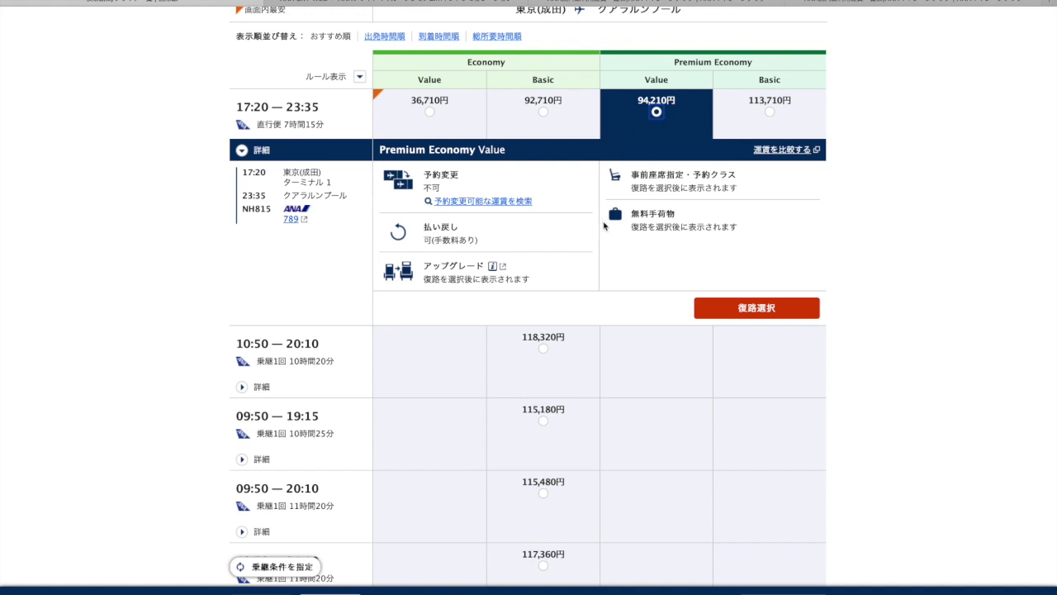
click(545, 114)
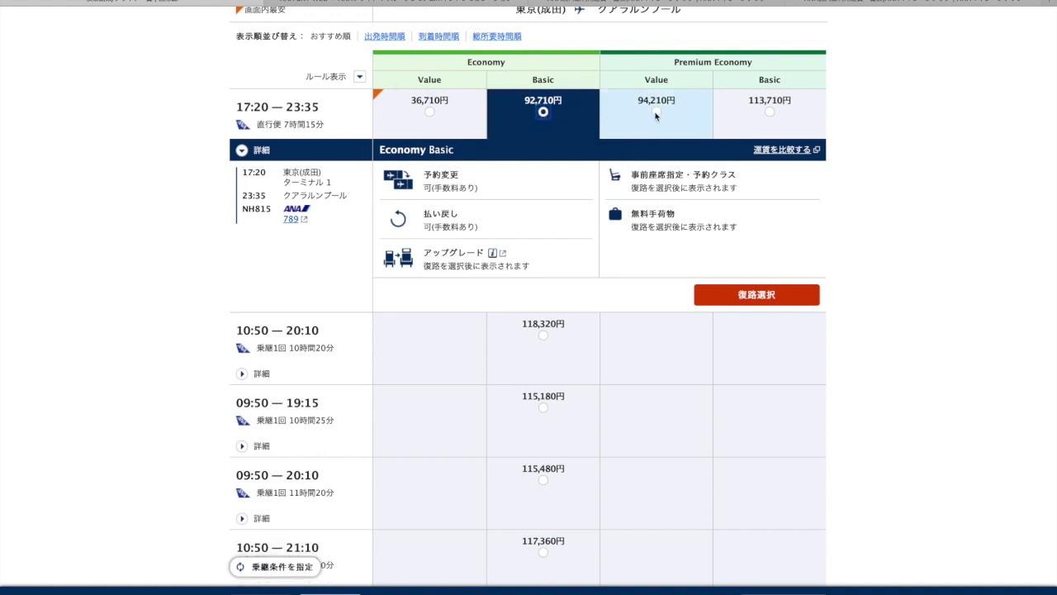
click(657, 113)
click(431, 107)
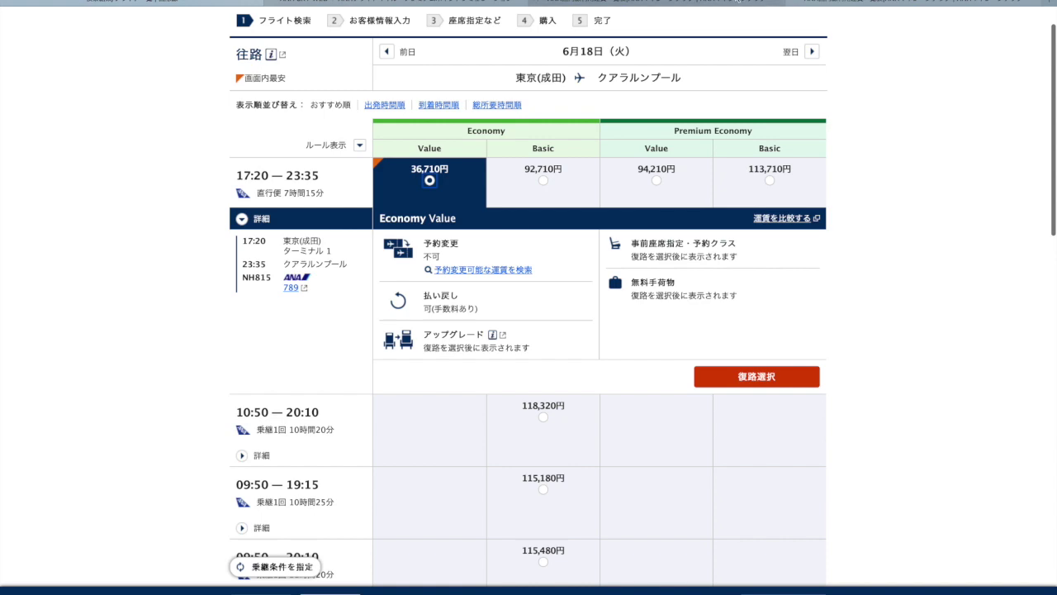
click(512, 189)
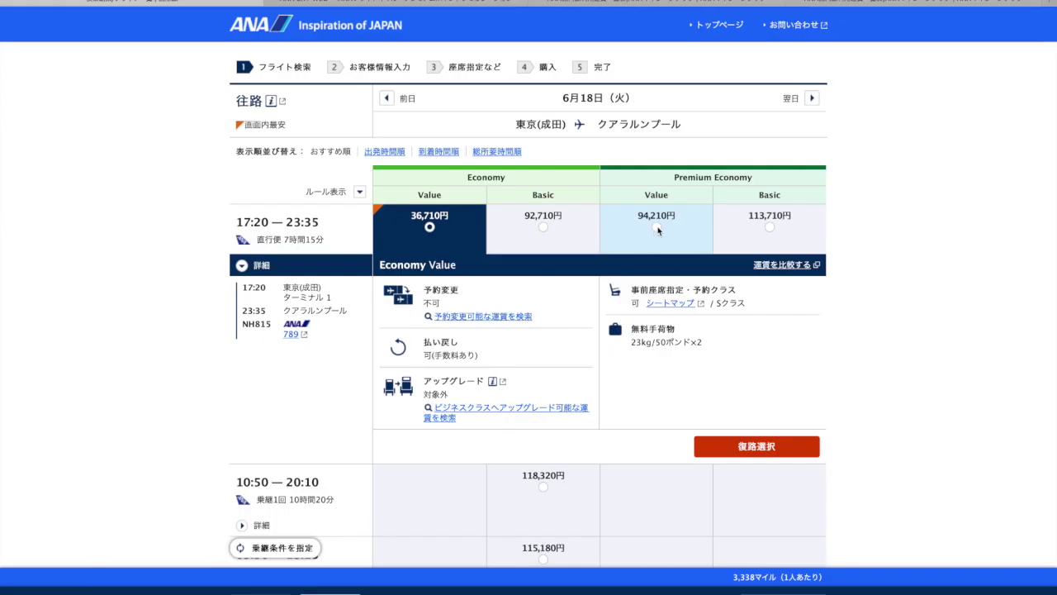
Select the 17:20 flight's Premium Economy Value fare and check its booking class against the one set in the mileage simulation
click(657, 181)
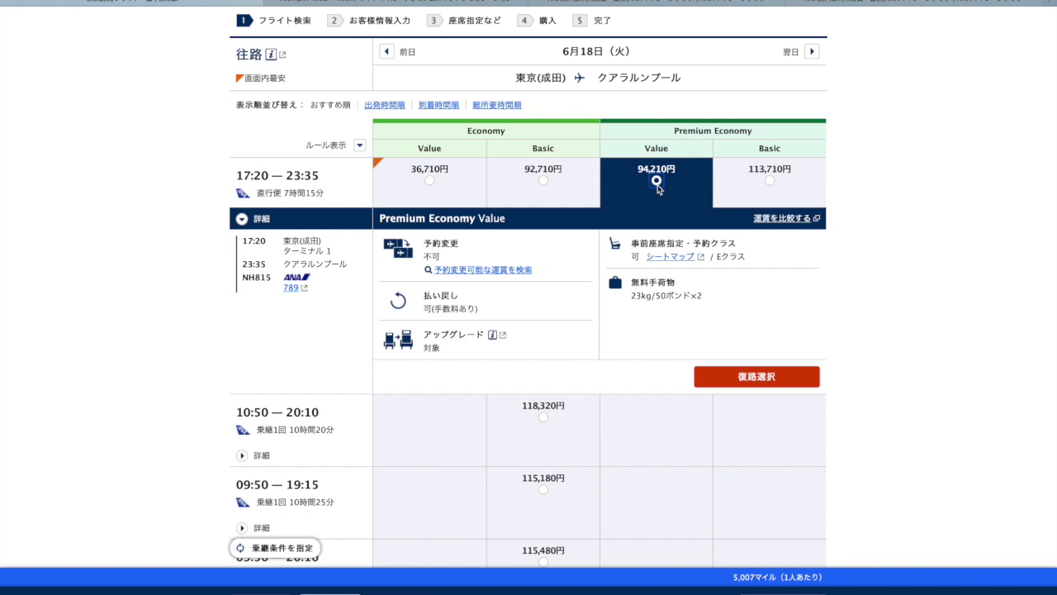
drag(713, 256, 757, 257)
click(757, 257)
key(ctrl+Tab)
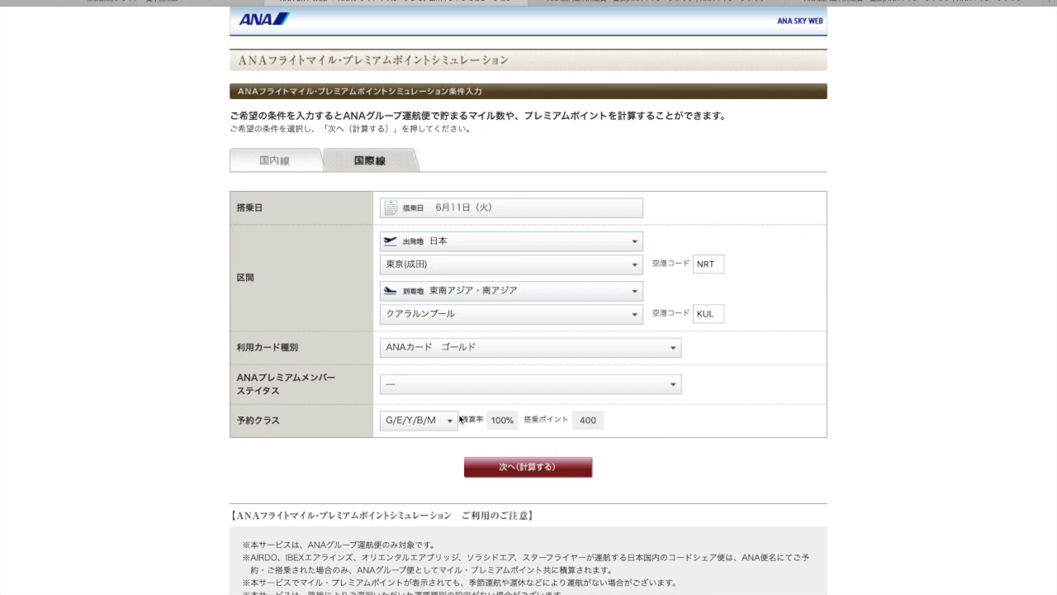
click(236, 7)
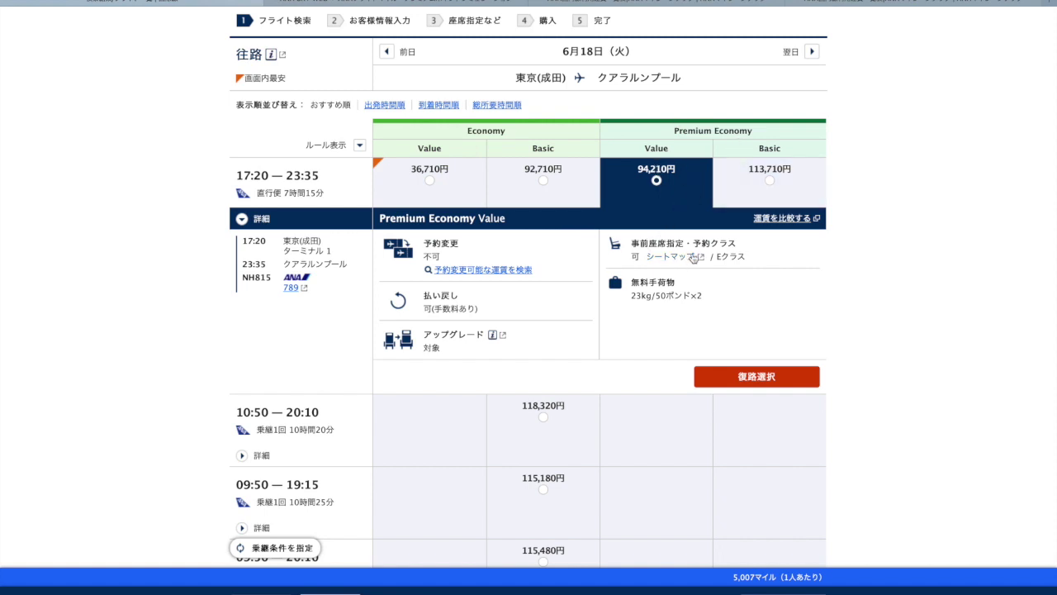
click(355, 7)
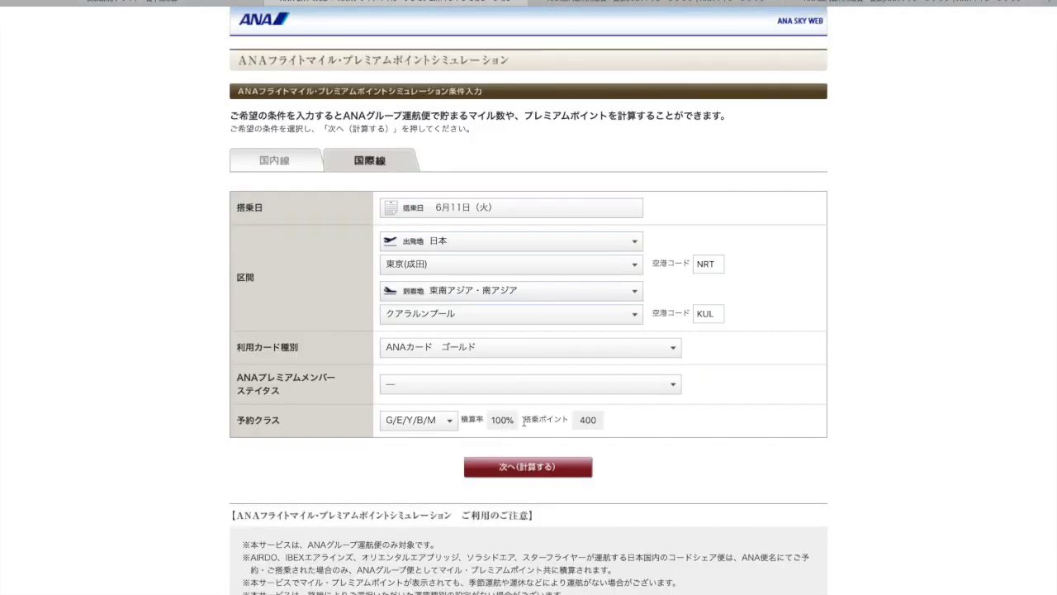
Calculate the miles and premium points for Narita–Kuala Lumpur in class G/E/Y/B/M and compare them with the Premium Economy Value fare
click(552, 467)
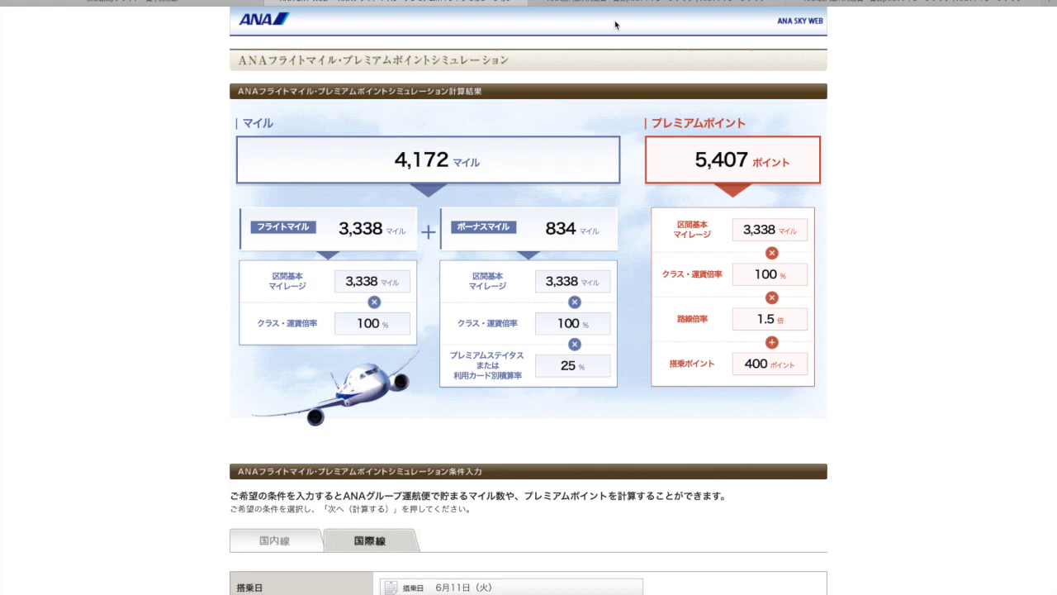
click(246, 1)
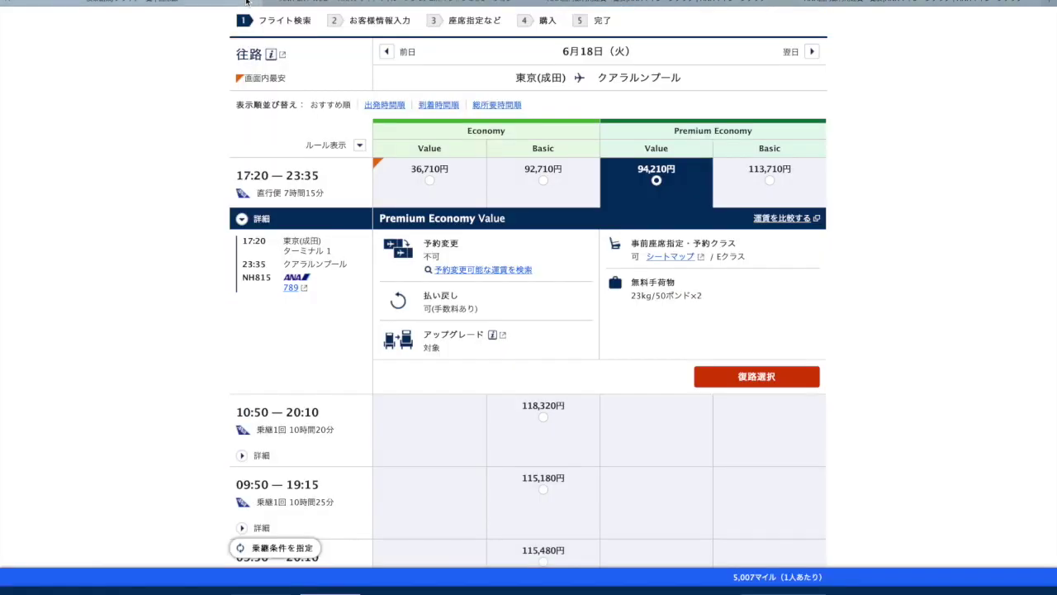
click(578, 5)
click(516, 4)
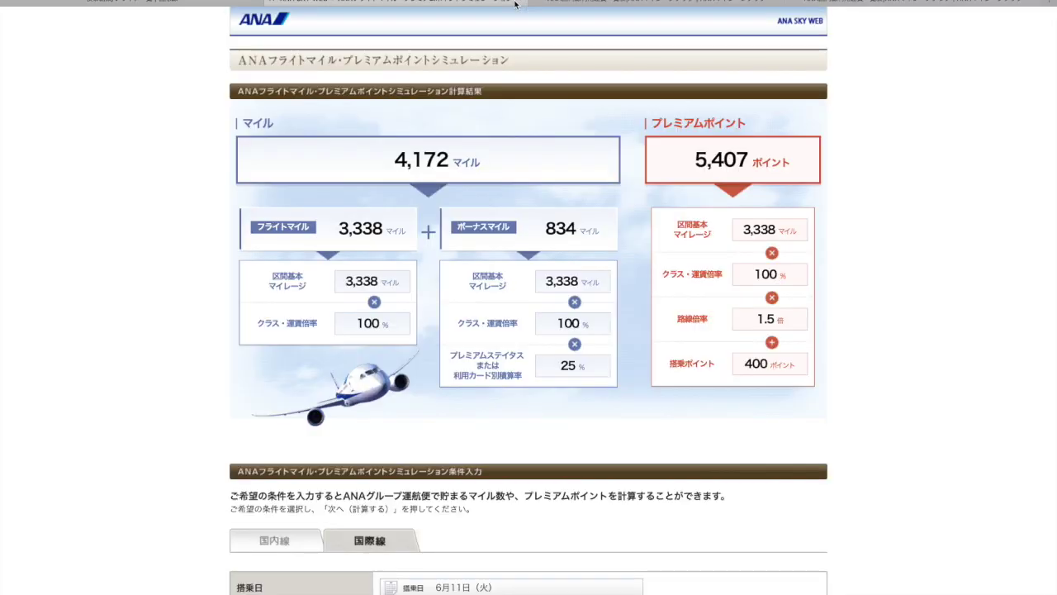
Change the mileage simulation's departure to Southeast Asia/South Asia, Kuala Lumpur (KUL)
scroll(536, 333, down, 5)
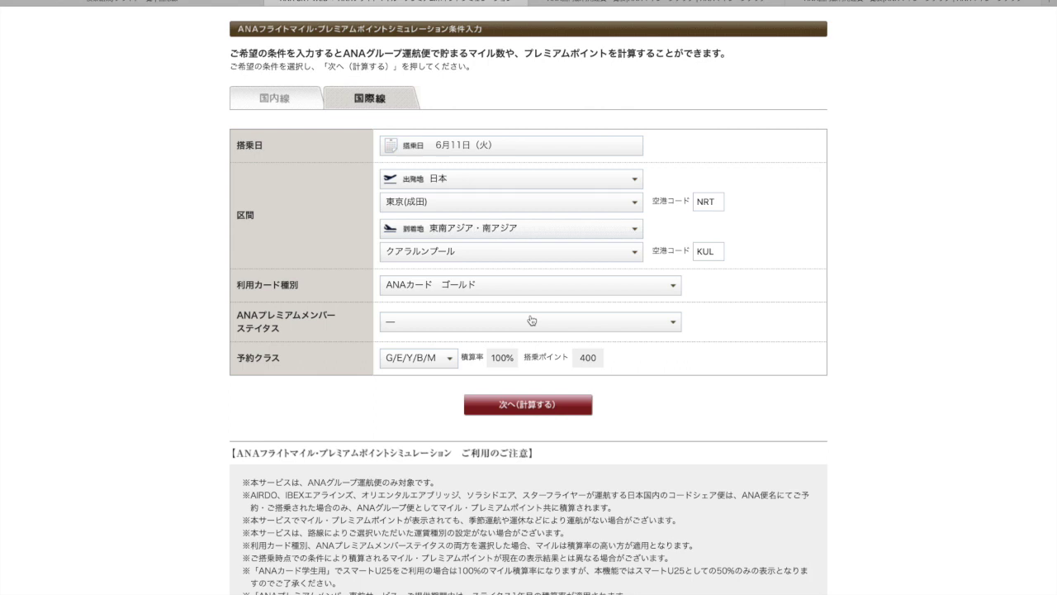
click(558, 204)
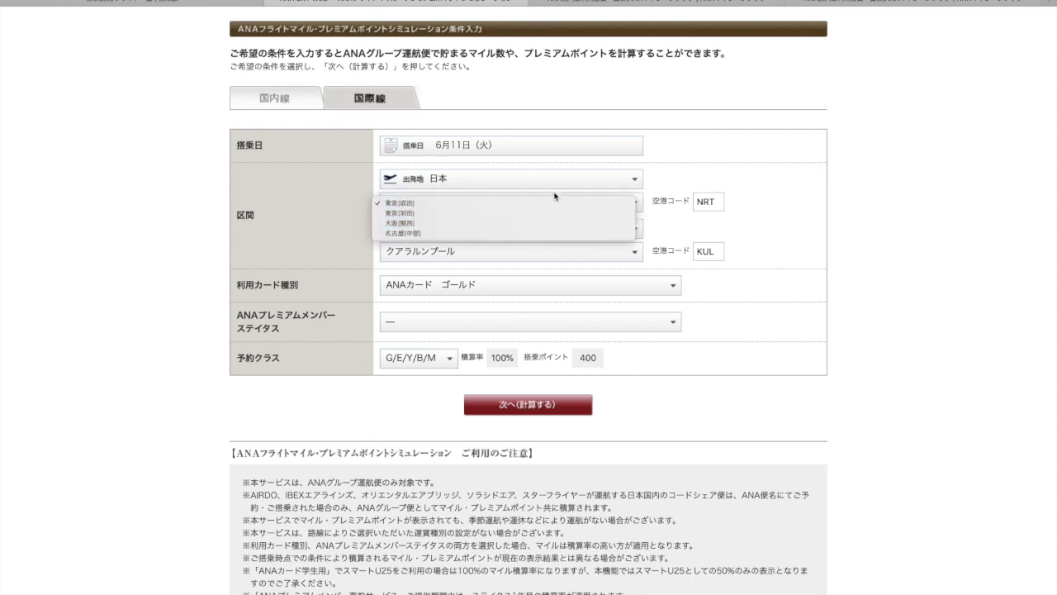
click(557, 182)
click(556, 181)
click(556, 170)
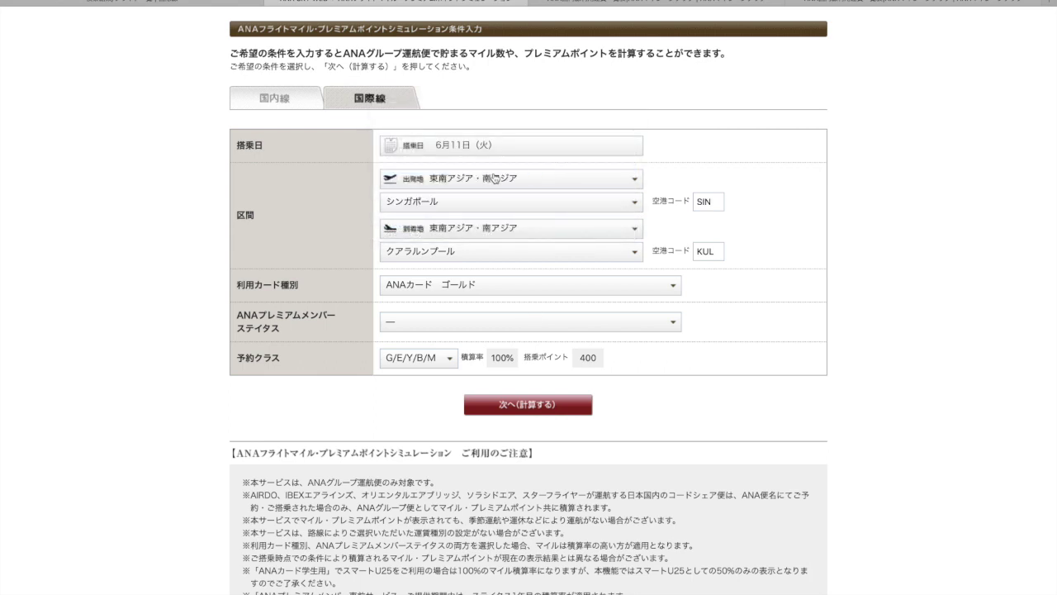
click(496, 202)
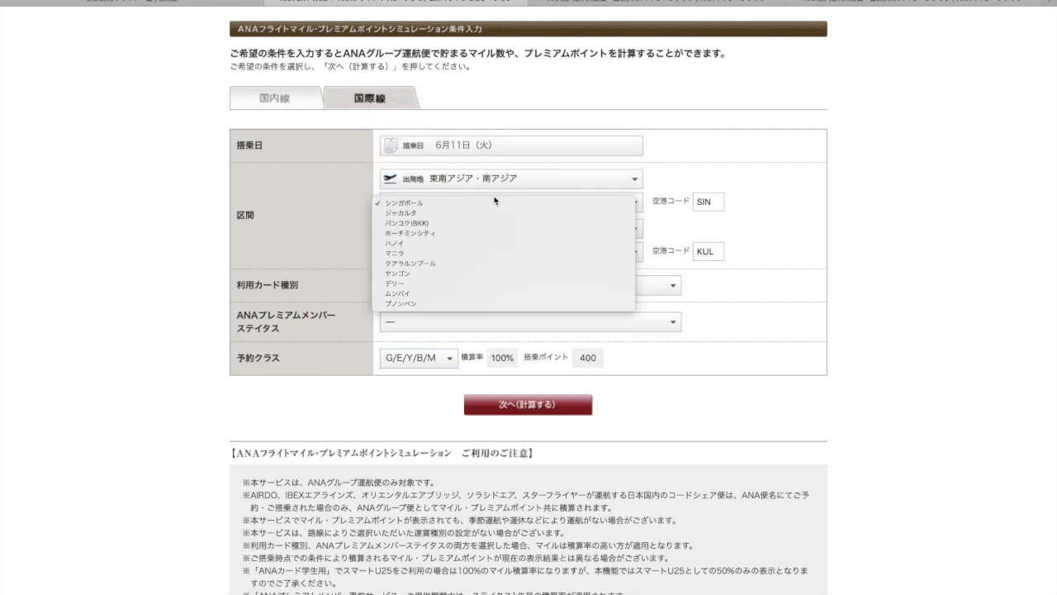
click(478, 264)
click(482, 245)
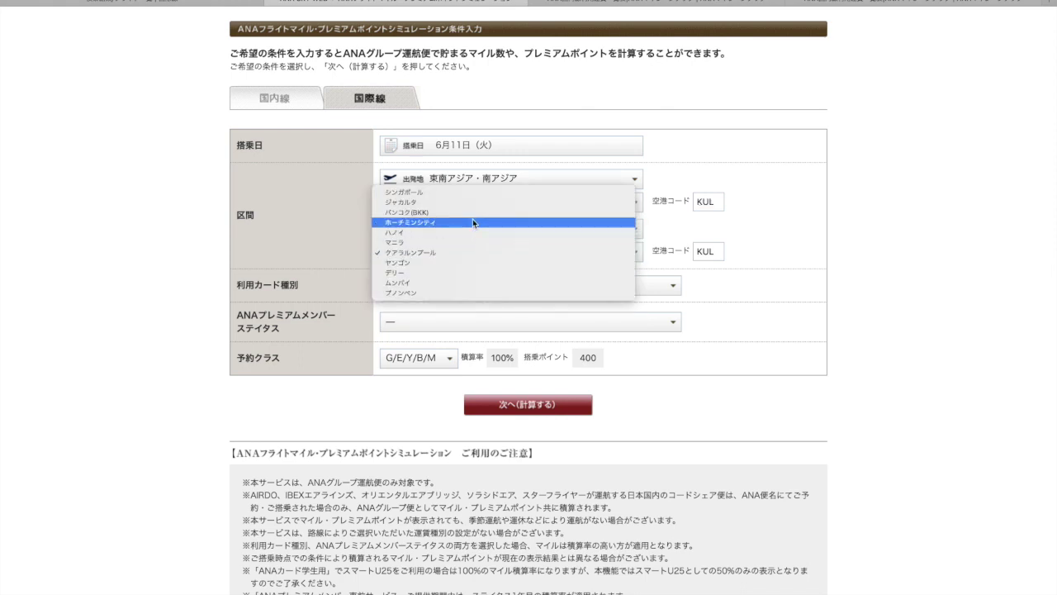
key(Escape)
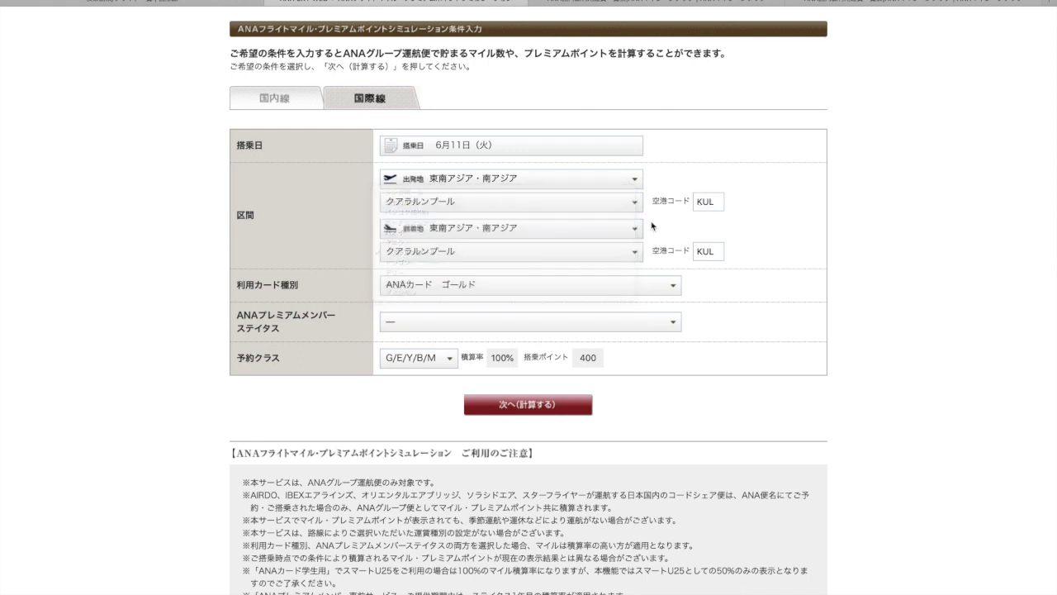
Set the simulation's arrival to Japan, Tokyo (Narita), and calculate the return leg's miles and premium points
click(565, 229)
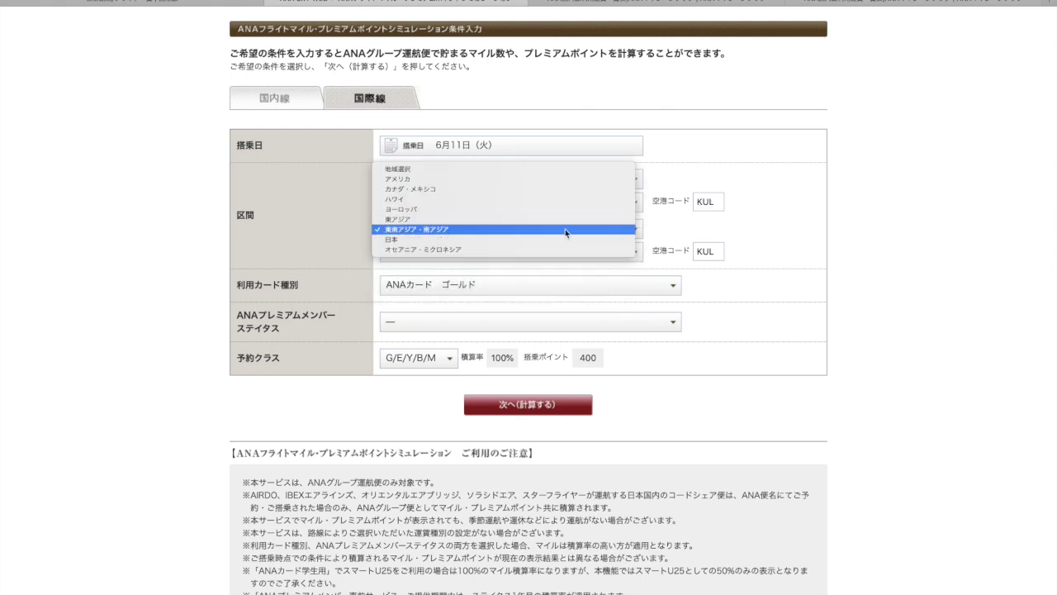
click(502, 239)
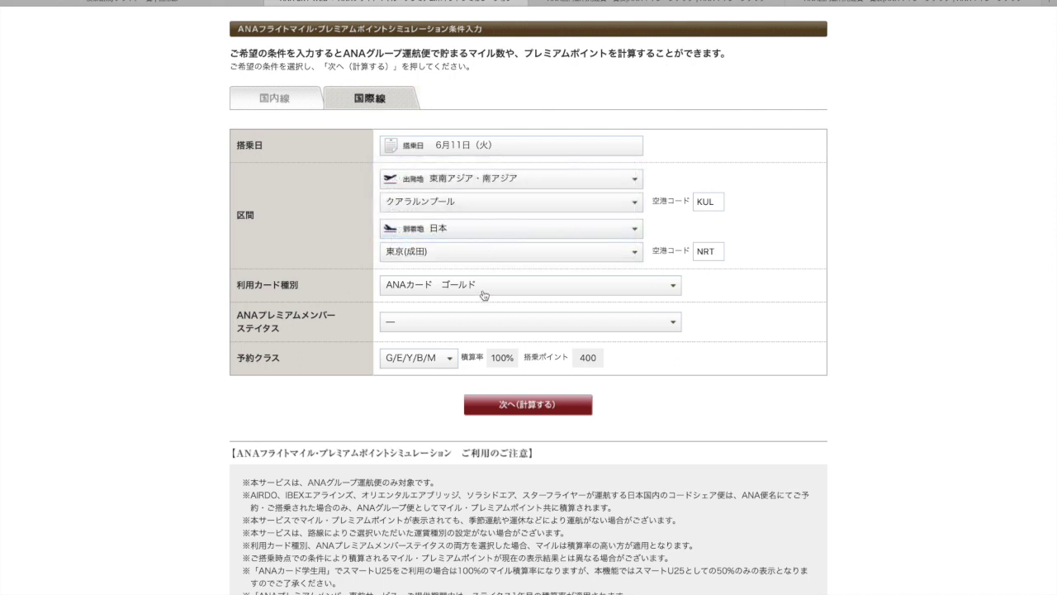
click(505, 411)
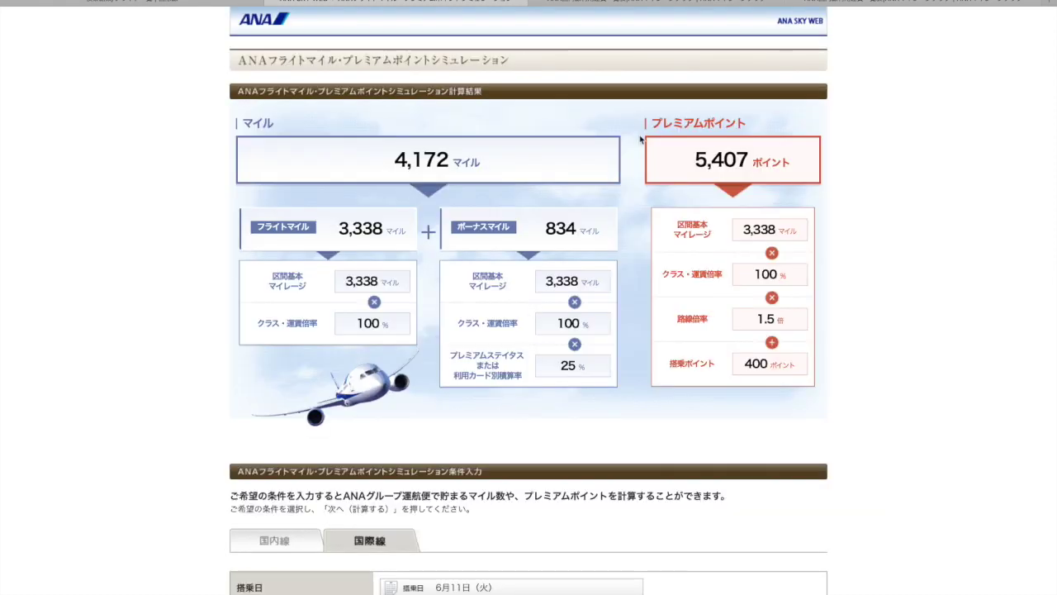
drag(640, 138, 814, 395)
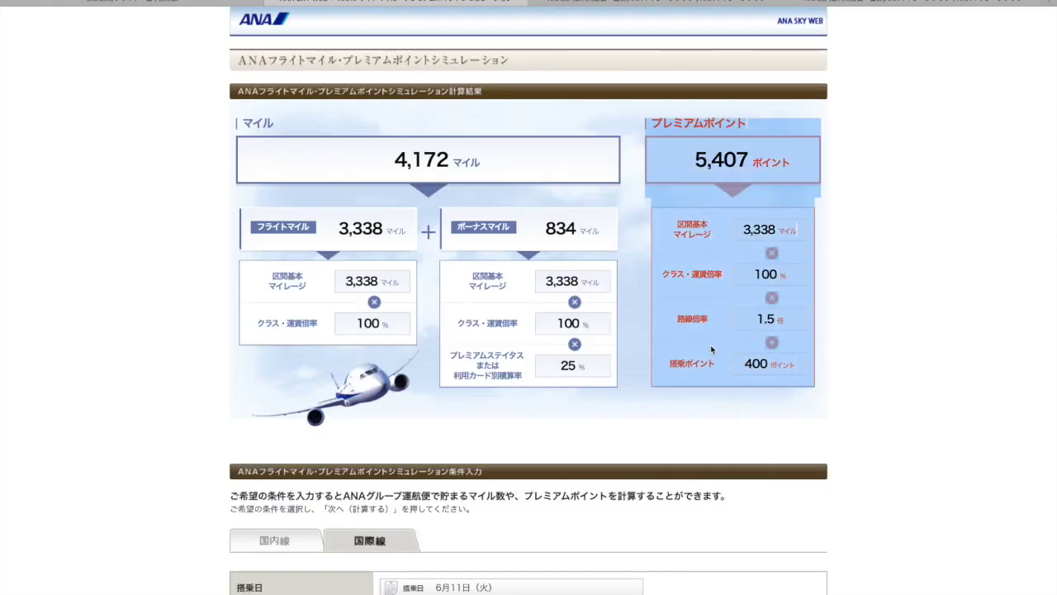
Return to the ANA international flight search and set a one-way trip from Kuala Lumpur to Tokyo (Narita)
click(262, 7)
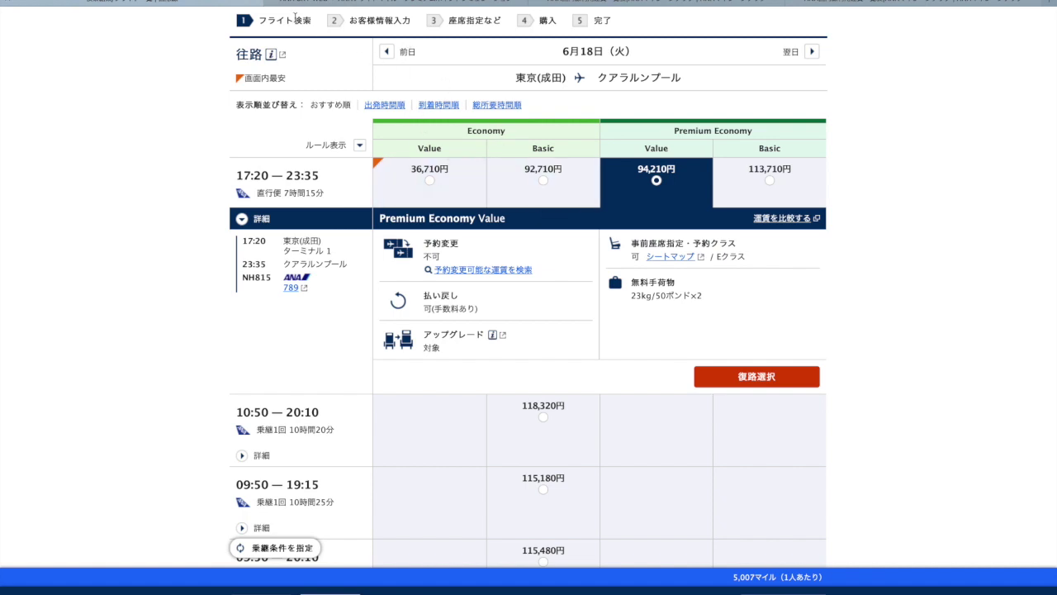
scroll(285, 73, up, 1)
click(359, 155)
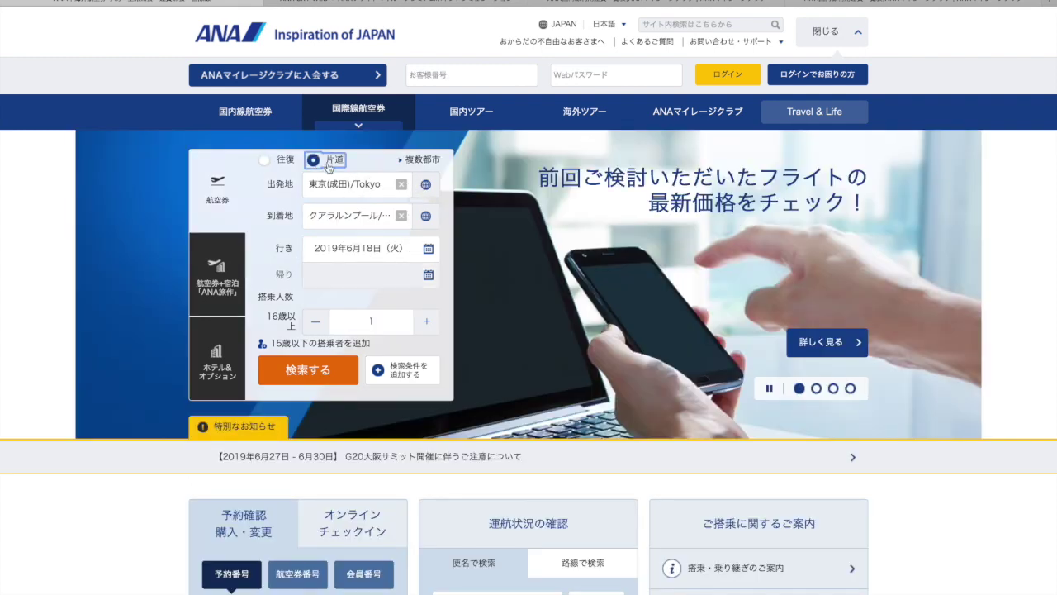
click(425, 185)
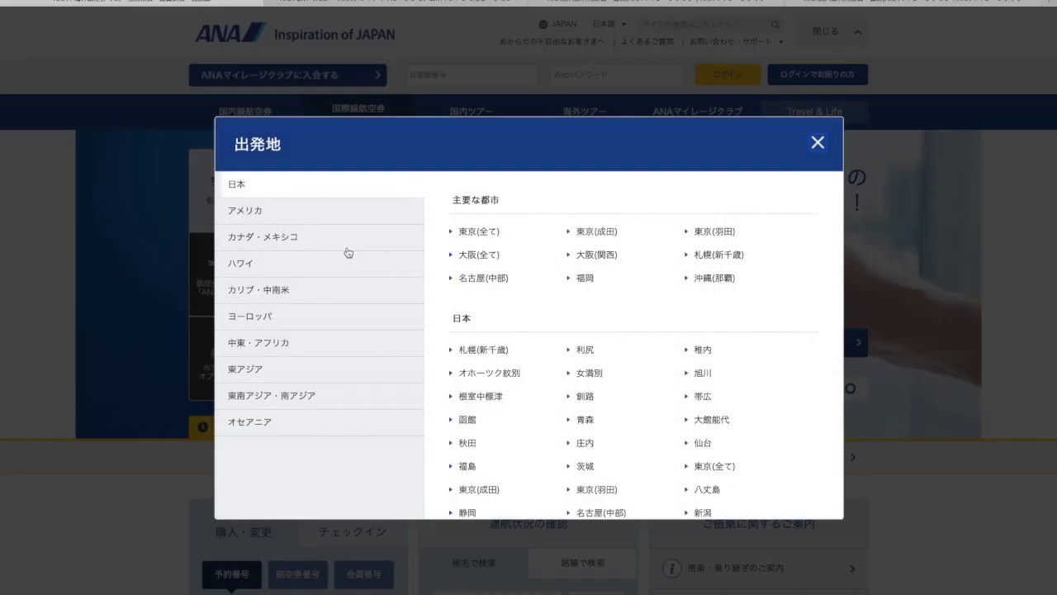
click(280, 371)
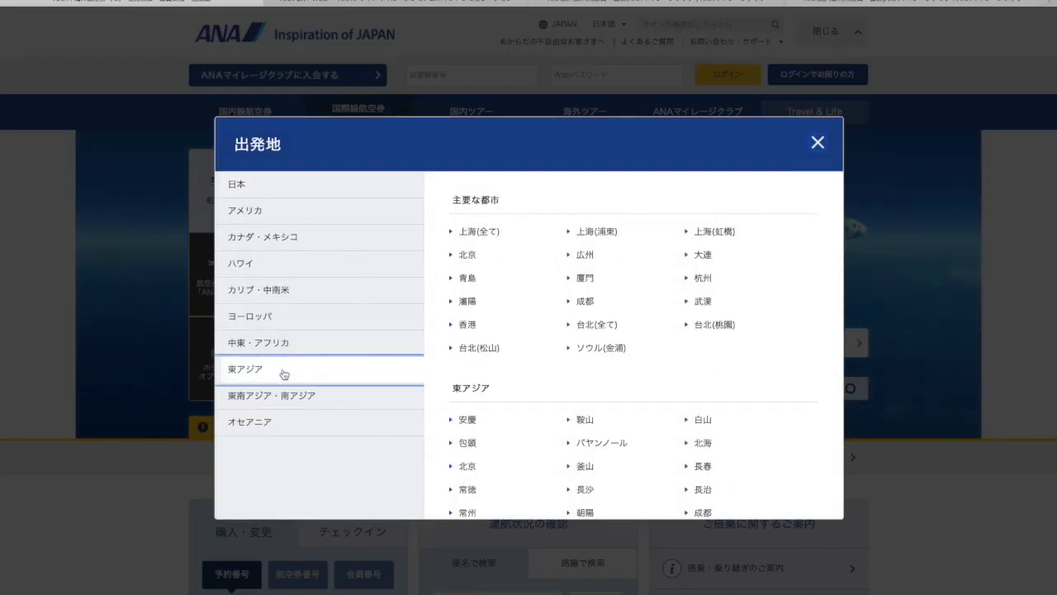
click(319, 396)
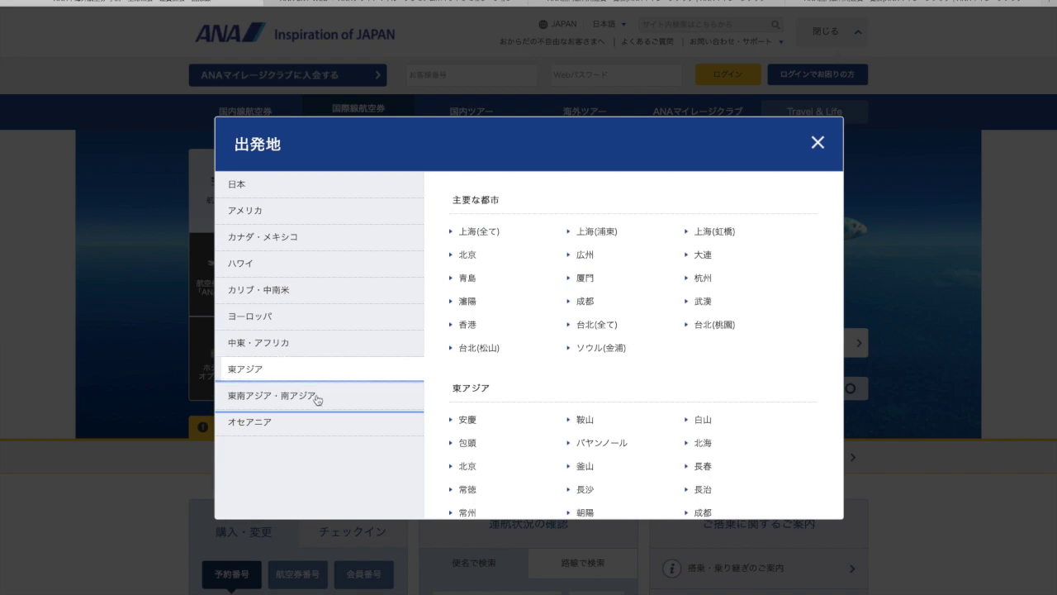
click(709, 278)
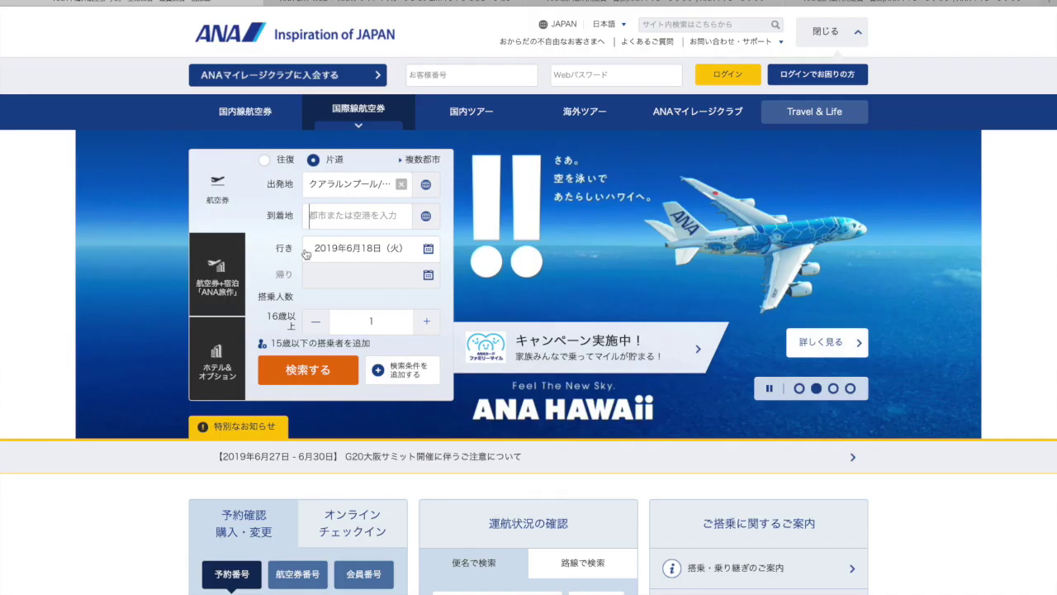
click(425, 218)
click(582, 235)
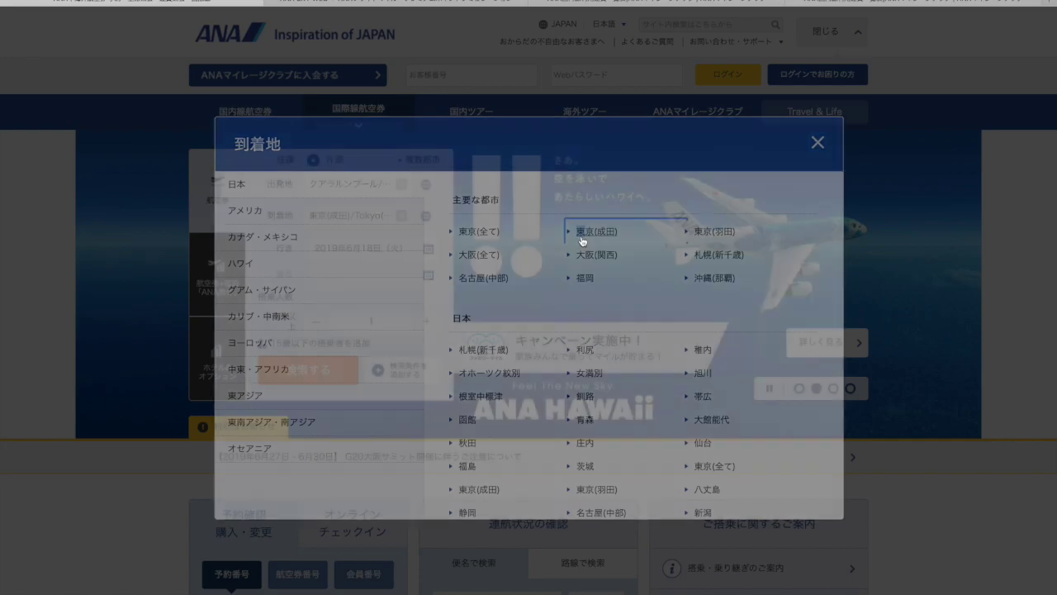
Expand the search conditions, look through the cabin class options, keep Economy Class, and search for the return flights
click(405, 374)
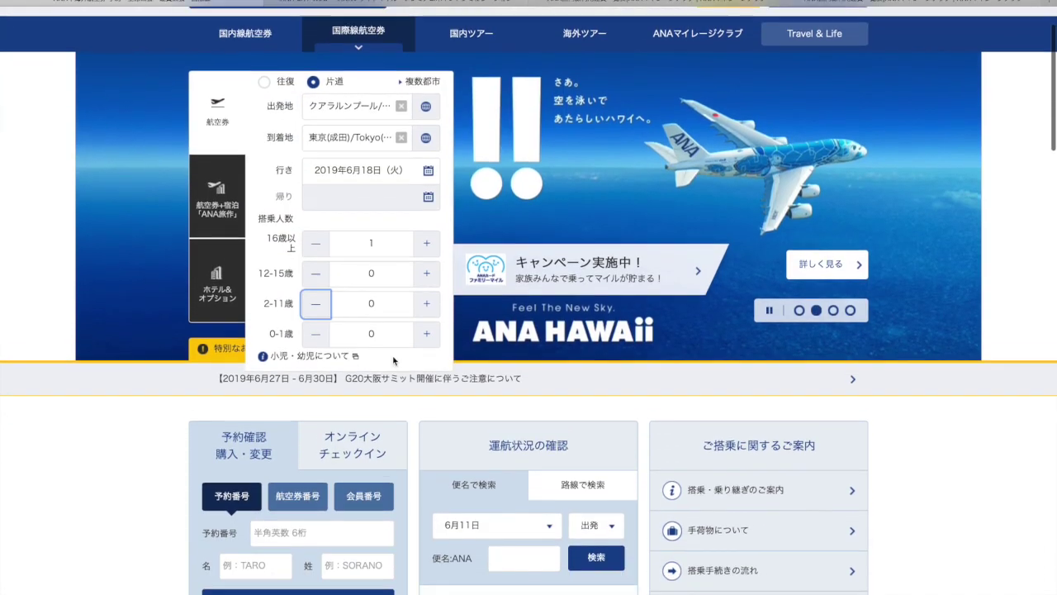
click(572, 66)
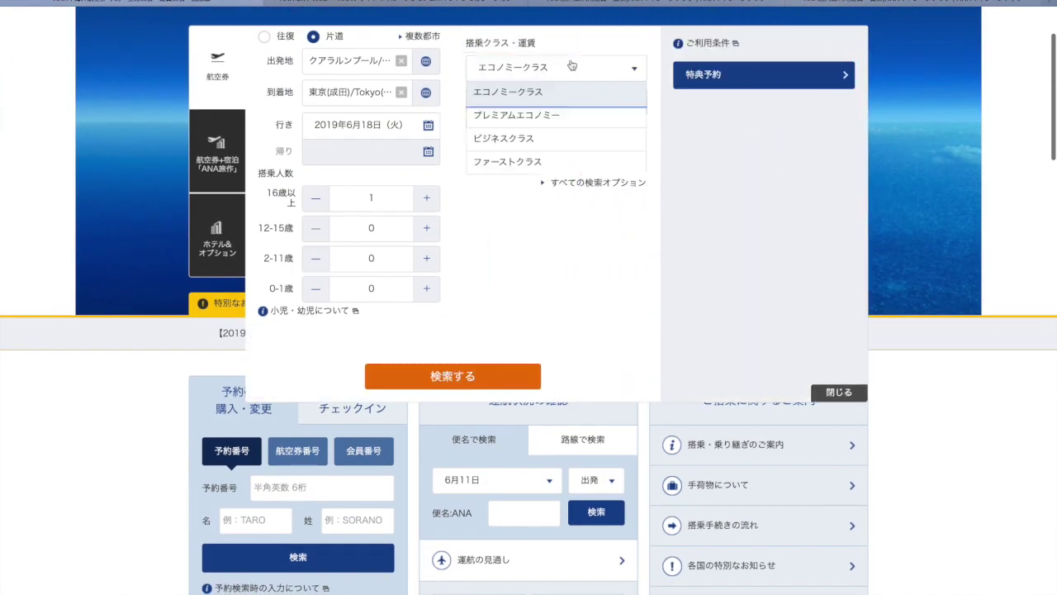
click(579, 125)
click(575, 76)
click(576, 76)
click(538, 178)
click(546, 76)
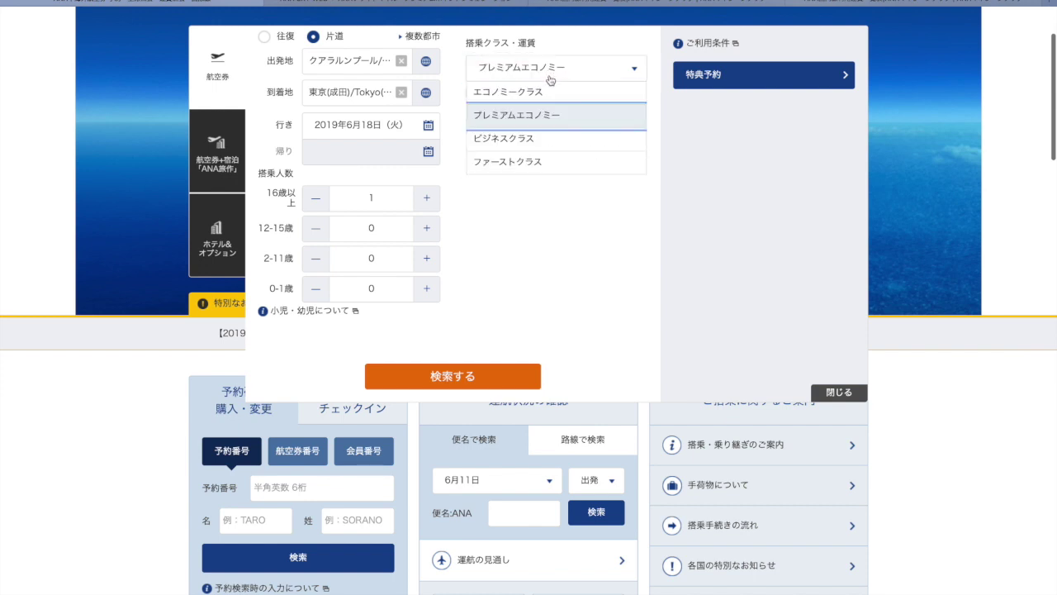
click(549, 112)
click(555, 76)
click(553, 89)
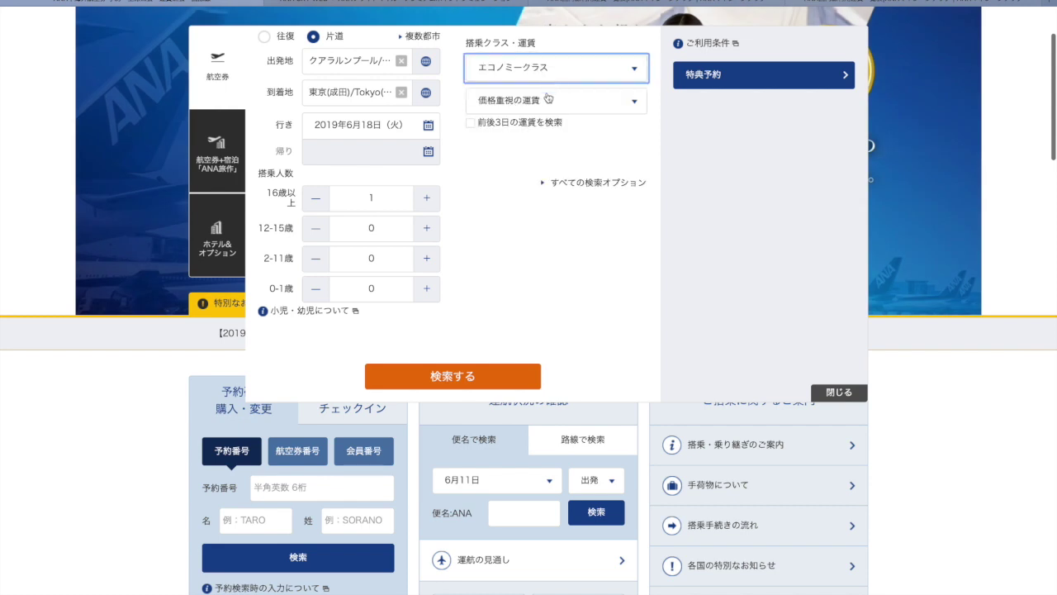
click(473, 381)
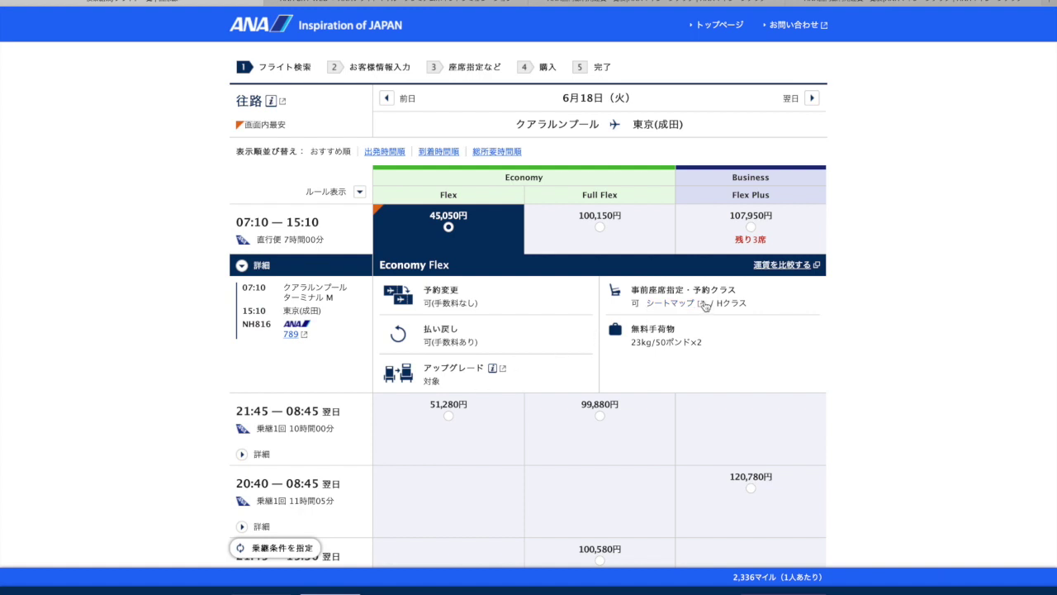
Select the 07:10 flight's Economy Full Flex fare and check its booking class and conditions against the mileage simulation's G/E/Y/B/M class
click(601, 225)
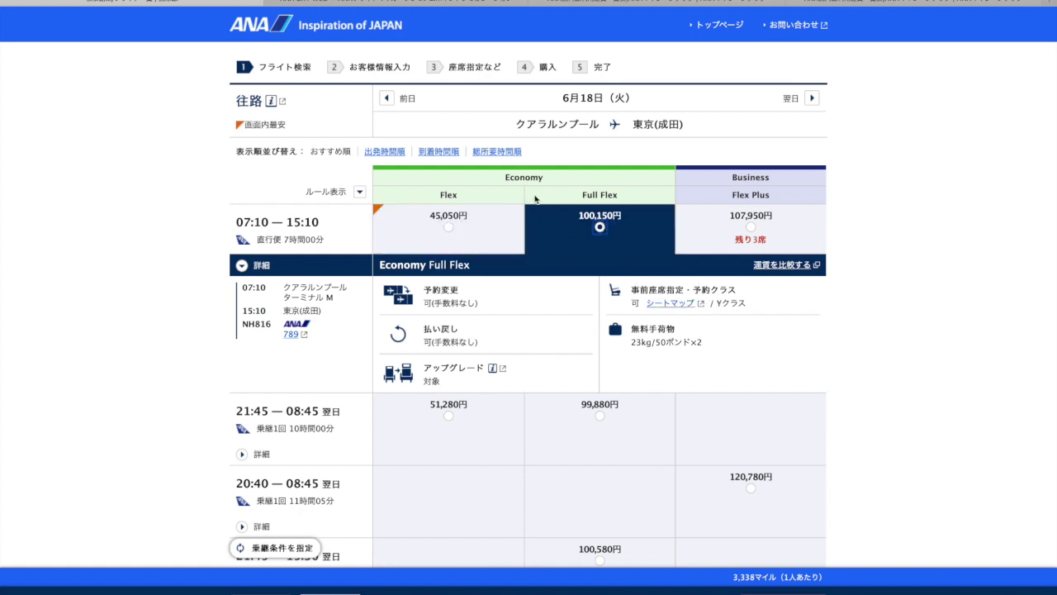
drag(506, 177, 583, 180)
click(512, 3)
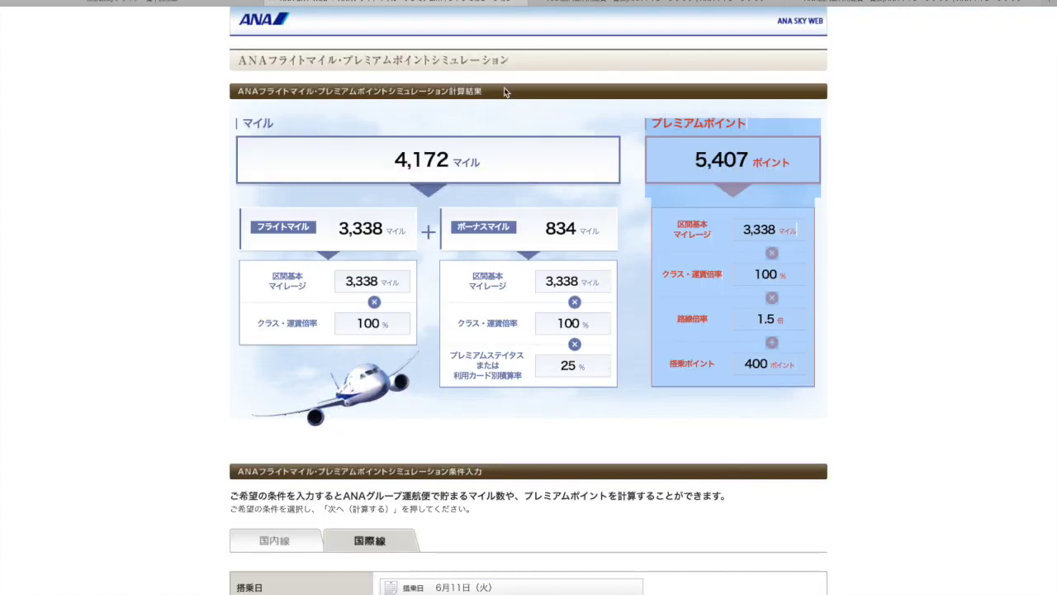
scroll(514, 138, down, 5)
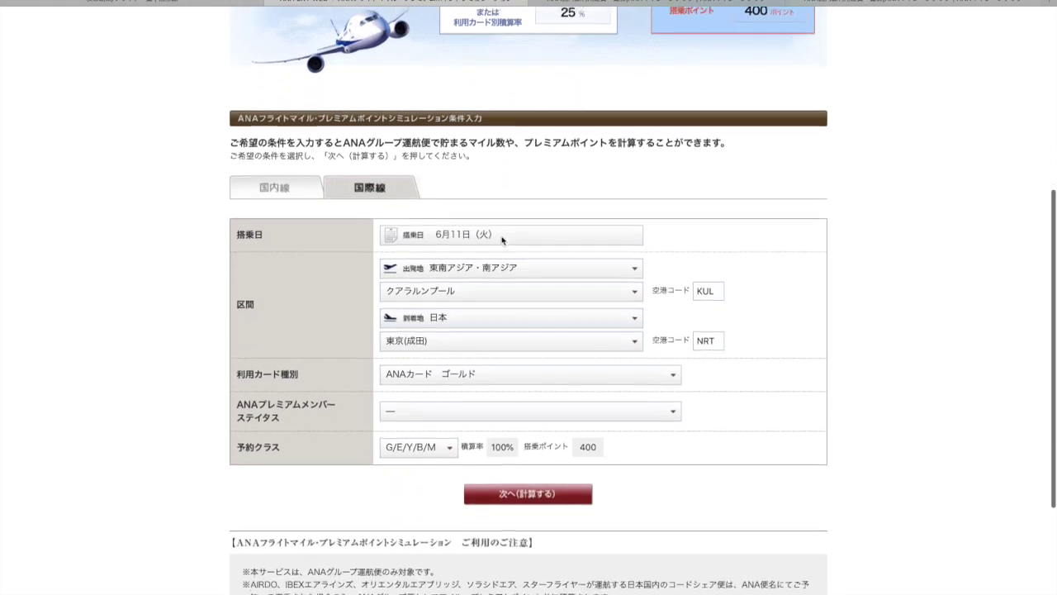
click(430, 437)
click(429, 437)
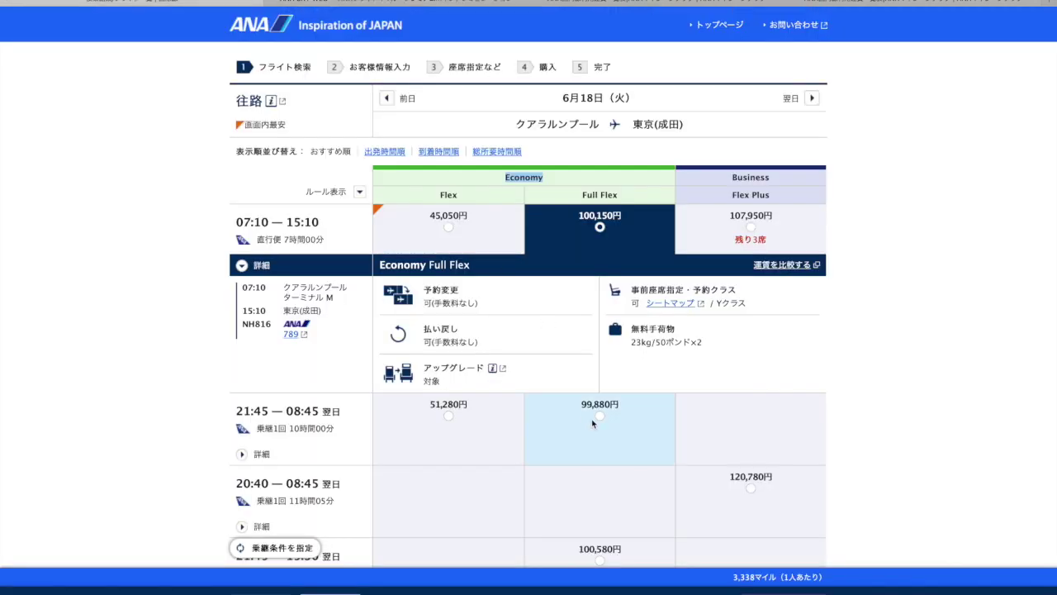
scroll(592, 423, down, 1)
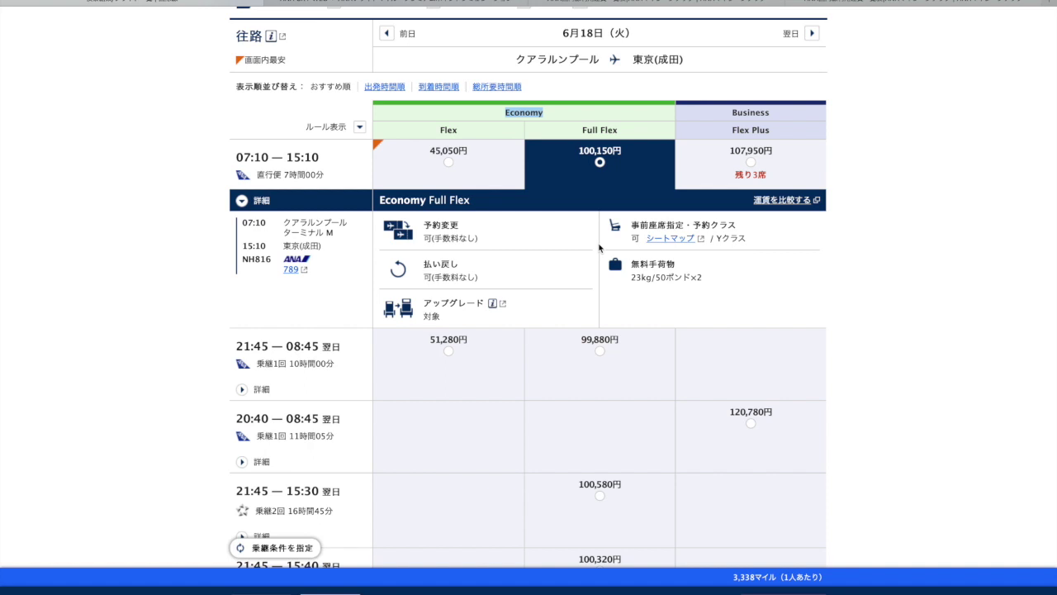
click(512, 3)
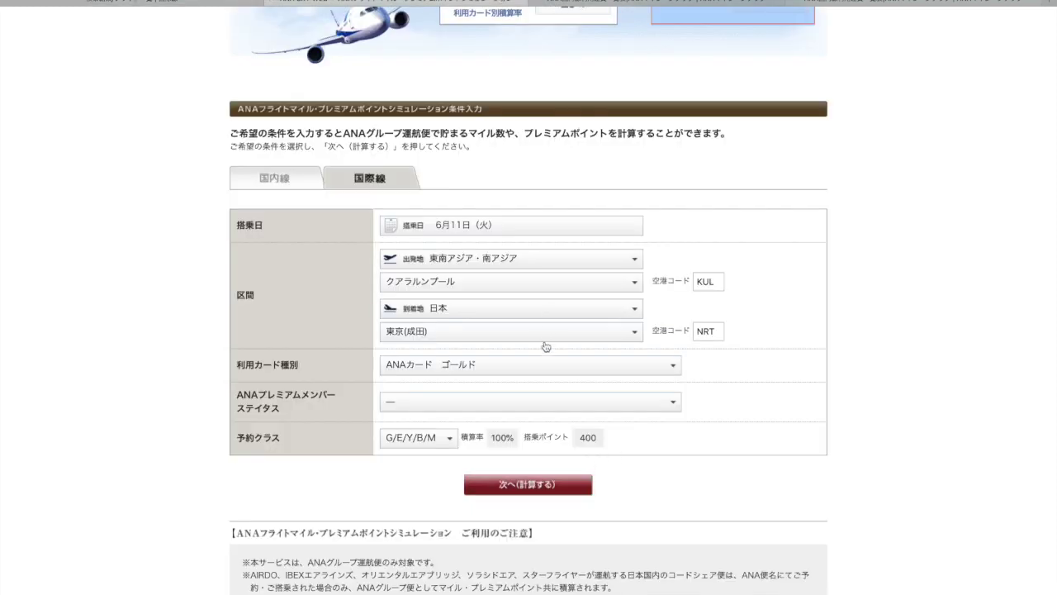
Calculate the Kuala Lumpur–Narita miles and premium points for the G/E/Y/B/M class and compare them with the 07:10 flight's Economy Full Flex fare
click(554, 483)
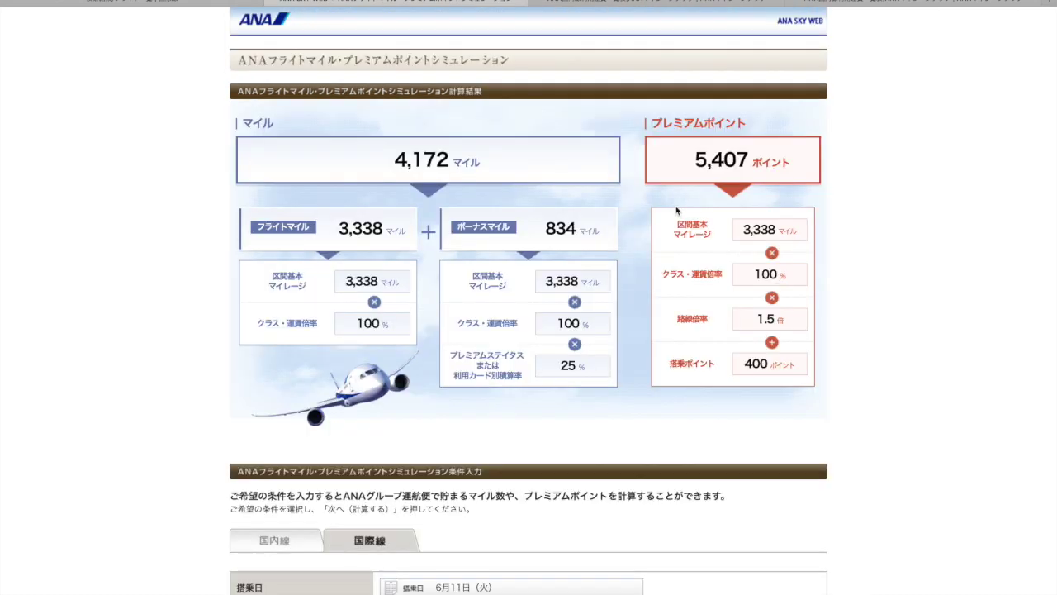
drag(641, 131, 819, 365)
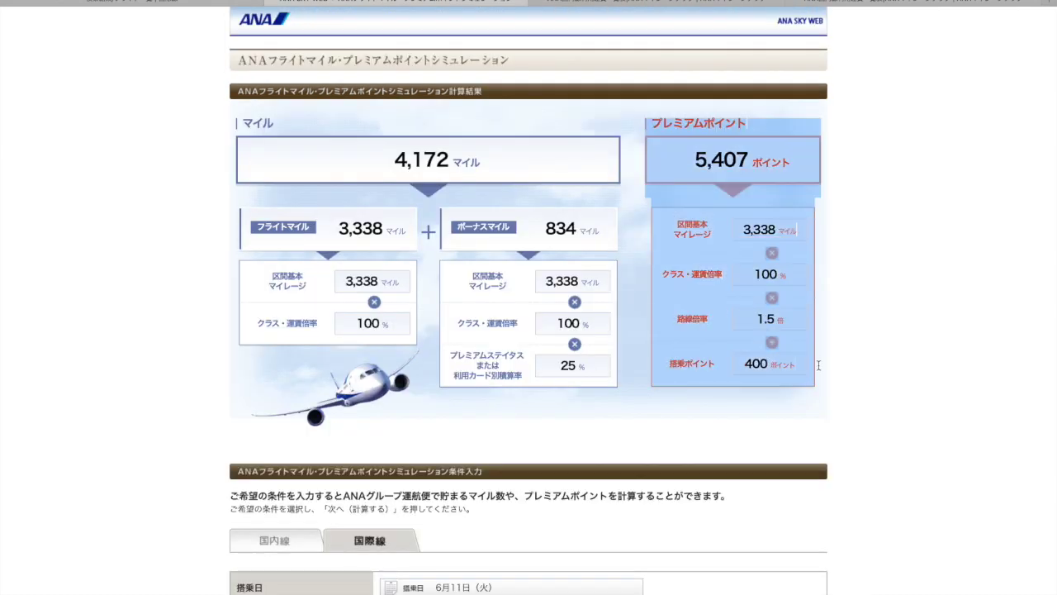
click(241, 4)
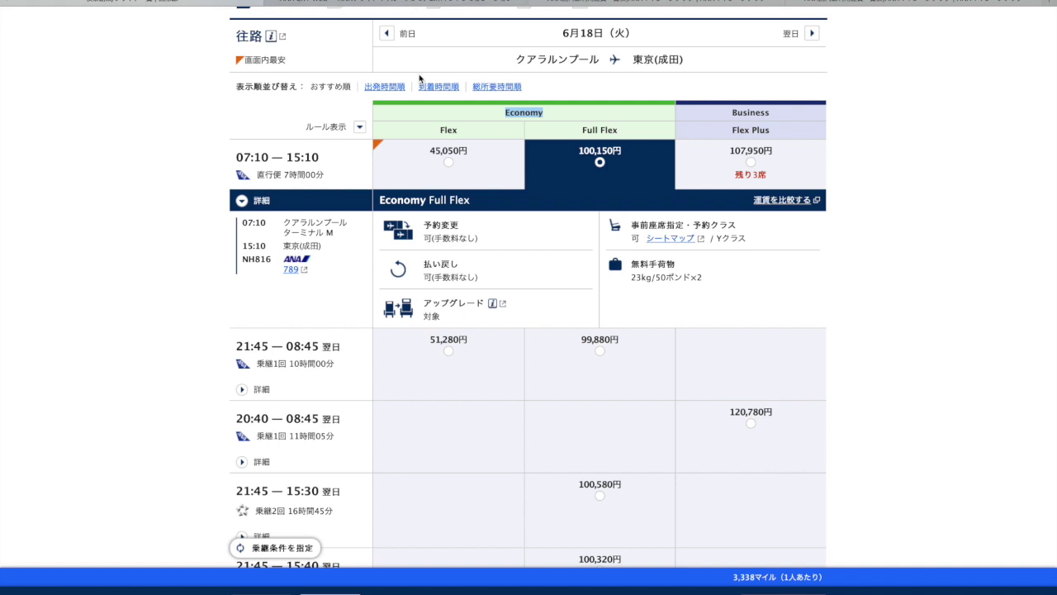
click(367, 11)
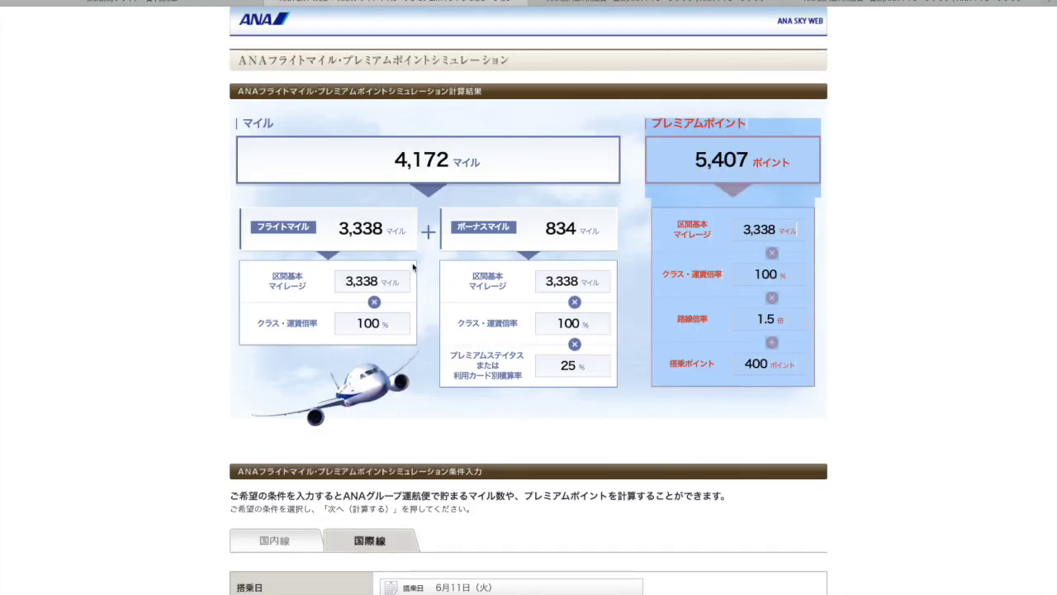
Review the booking class options in the mileage simulation conditions and keep G/E/Y/B/M selected
scroll(413, 266, down, 10)
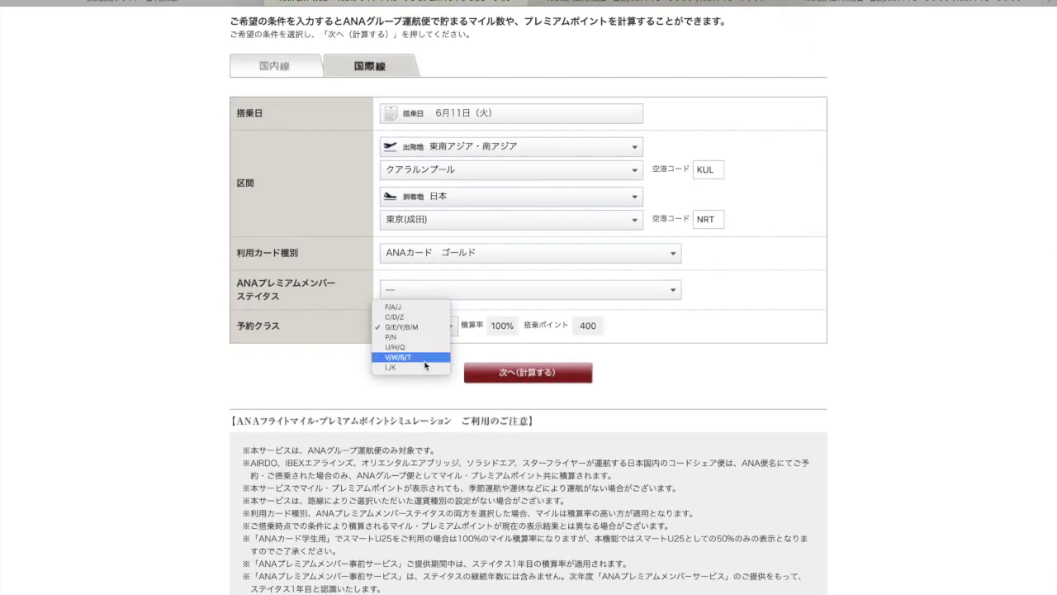
click(651, 382)
click(440, 335)
click(441, 327)
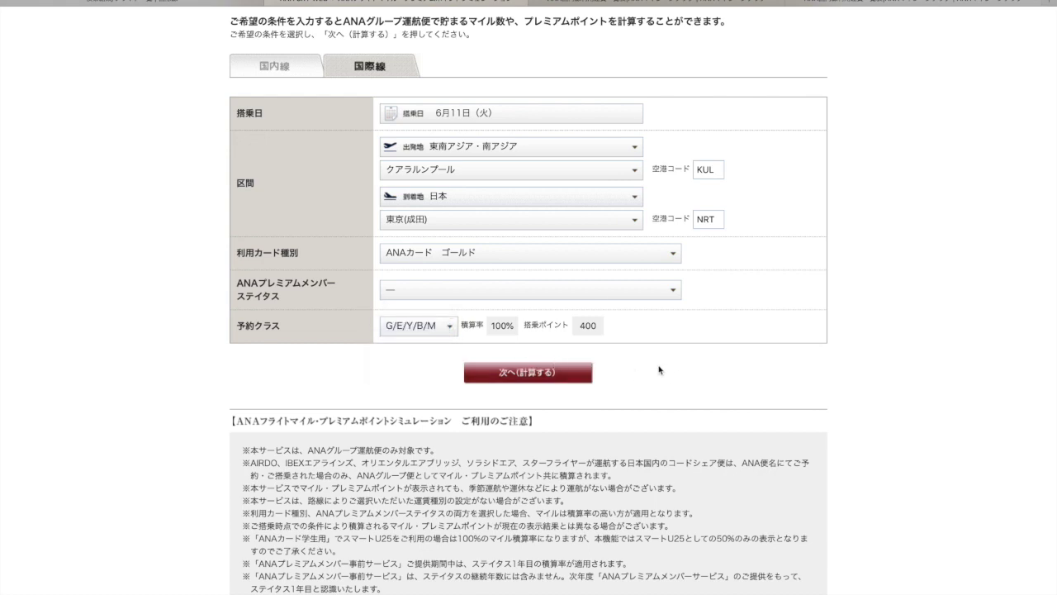